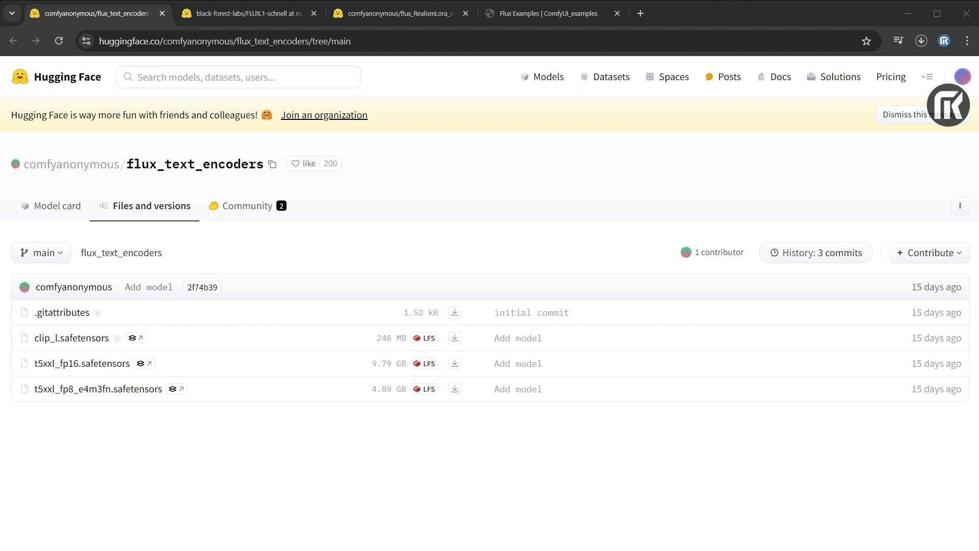
Step: Review the FLUX.1-schnell and flux_RealismLora repositories, returning to the flux_text_encoders file list
{"action": "left_click", "coordinate": [235, 12]}
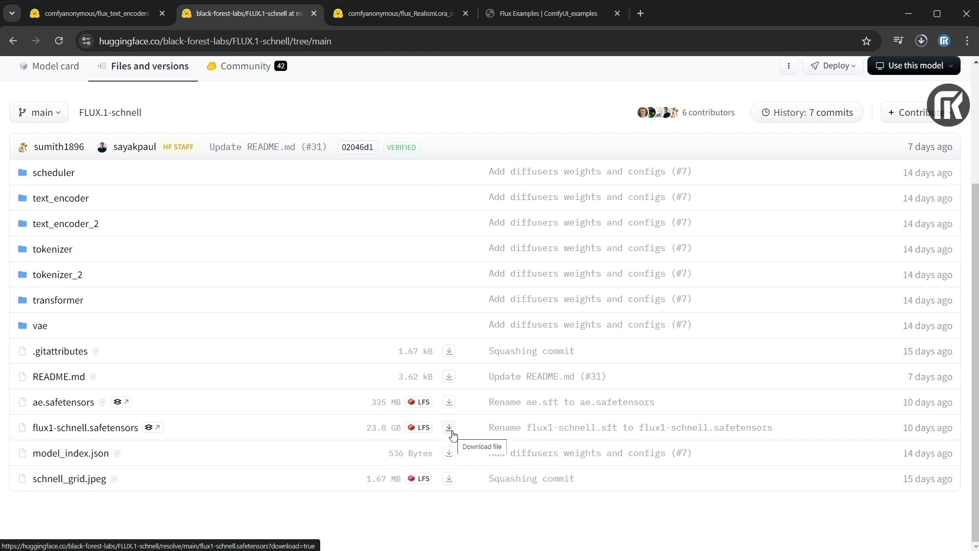
{"action": "left_click", "coordinate": [374, 14]}
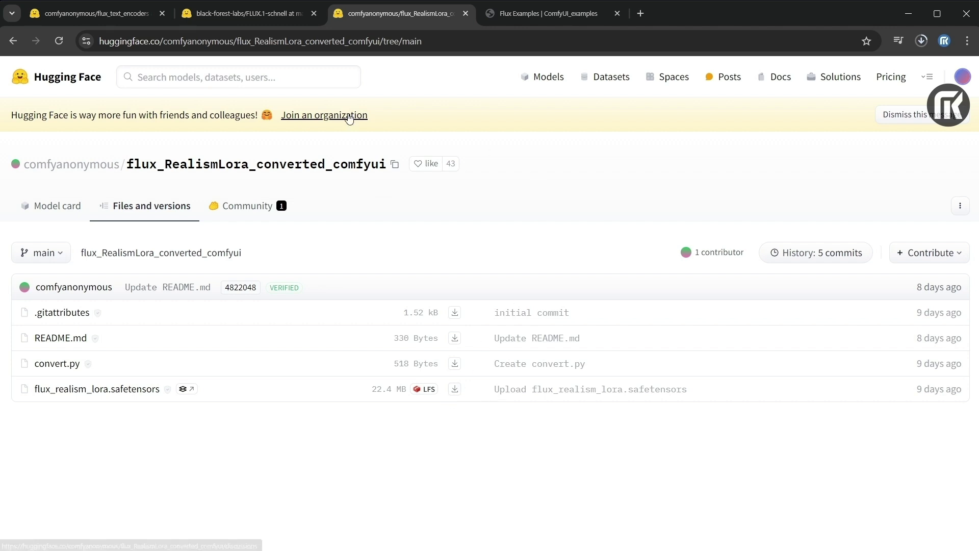
{"action": "left_click", "coordinate": [97, 5]}
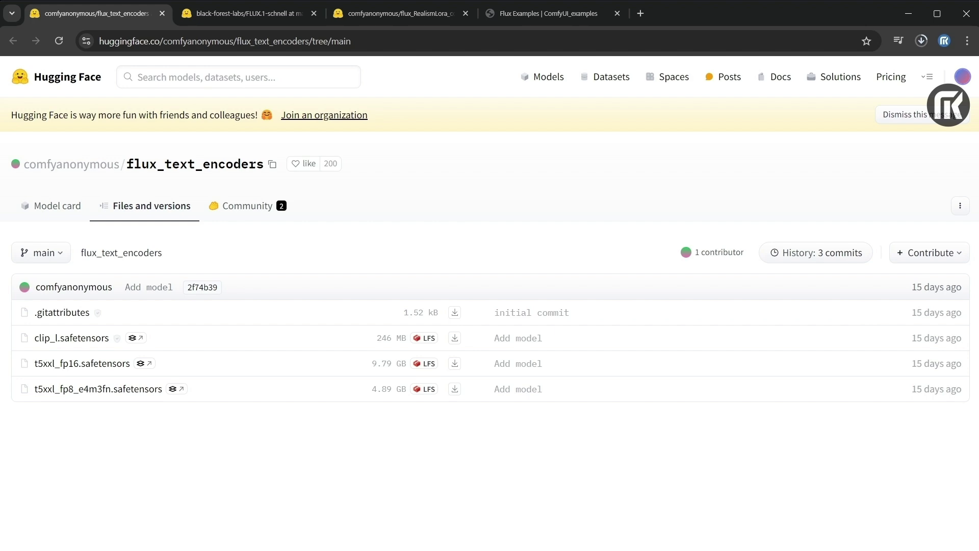
{"action": "key", "text": "alt+Tab"}
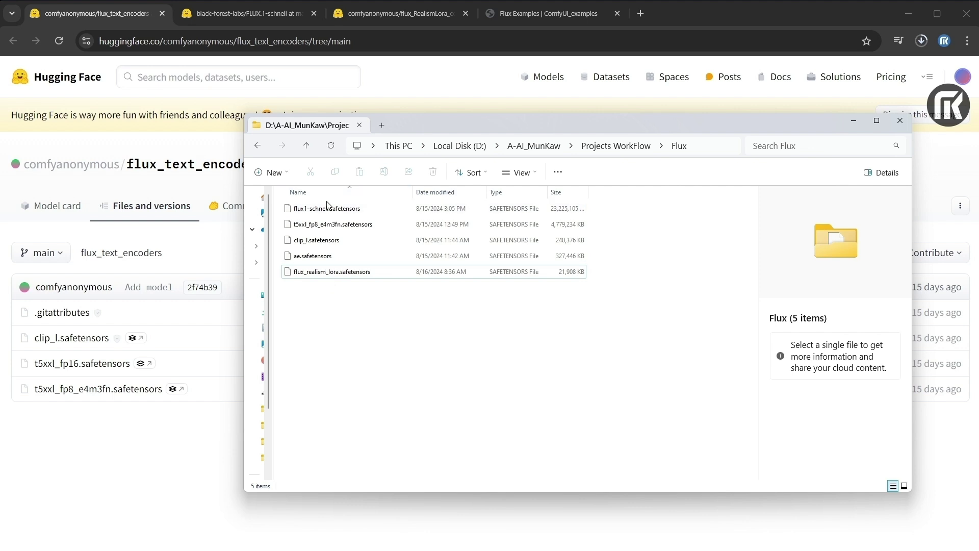
Step: Move clip_l.safetensors and t5xxl_fp8_e4m3fn.safetensors from the Flux folder into ComfyUI\models\clip
{"action": "left_click", "coordinate": [321, 239]}
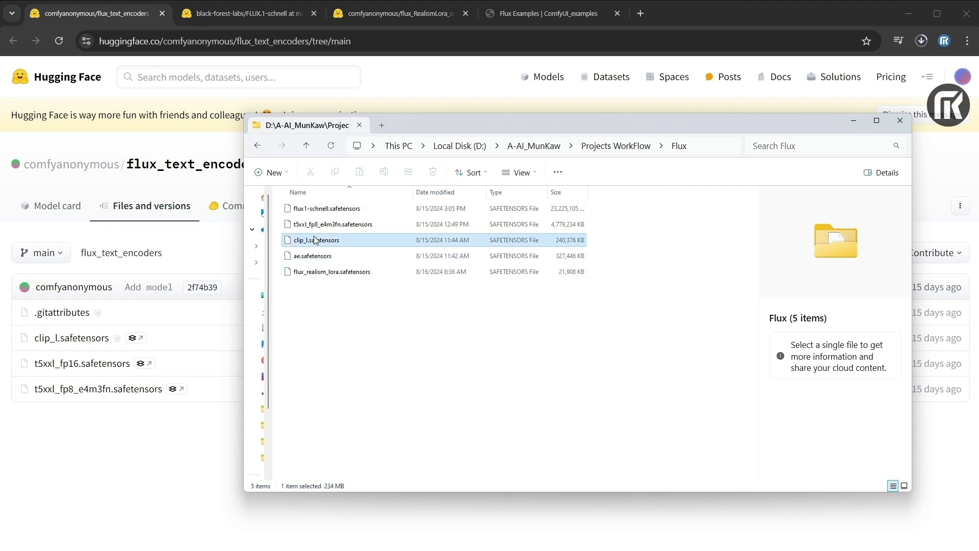
{"action": "left_click", "coordinate": [335, 224], "text": "ctrl"}
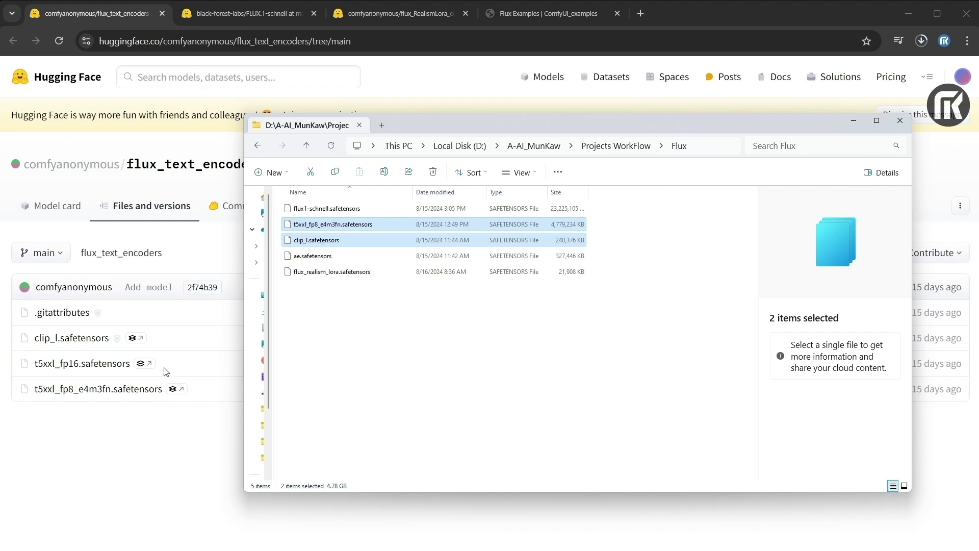
{"action": "key", "text": "alt+Tab"}
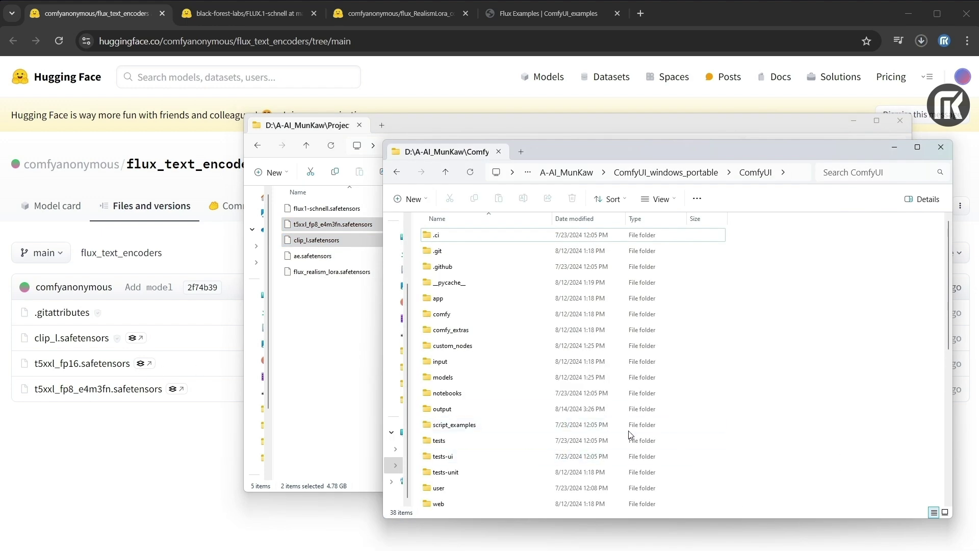
{"action": "double_click", "coordinate": [459, 378]}
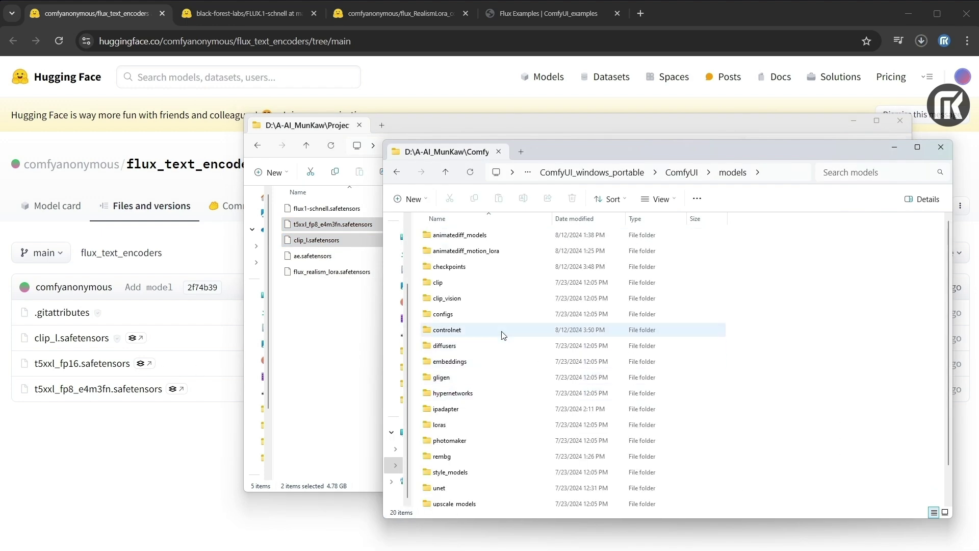
{"action": "double_click", "coordinate": [488, 286]}
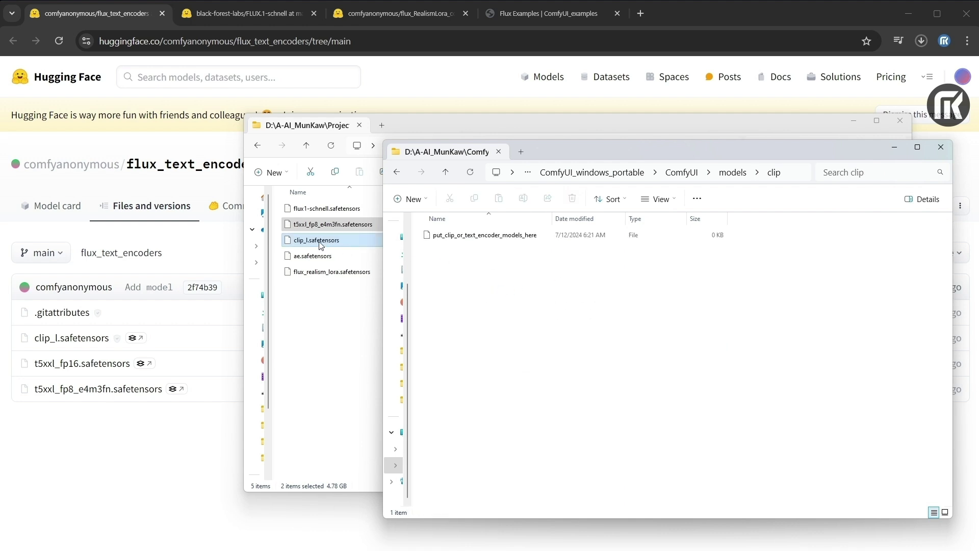
{"action": "left_click_drag", "start_coordinate": [321, 245], "coordinate": [487, 286]}
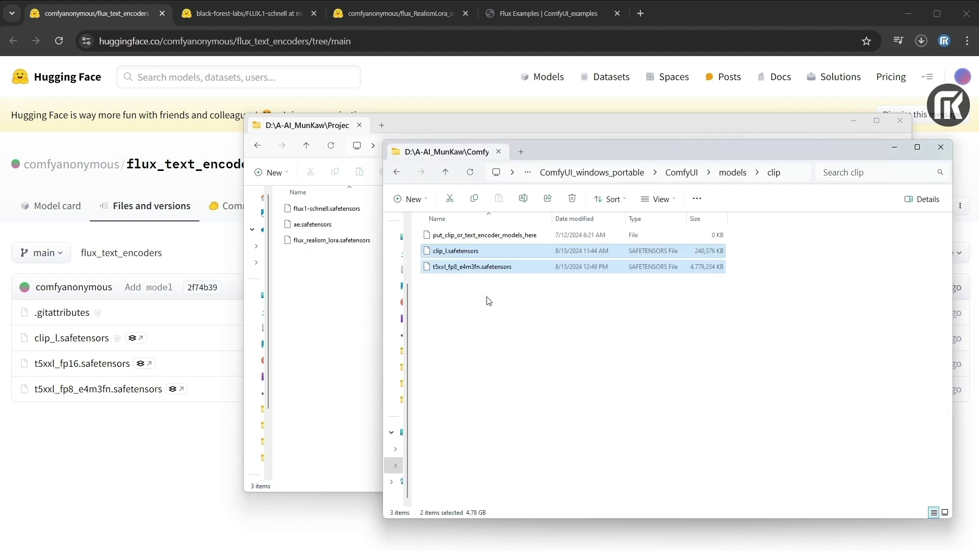
{"action": "left_click", "coordinate": [733, 173]}
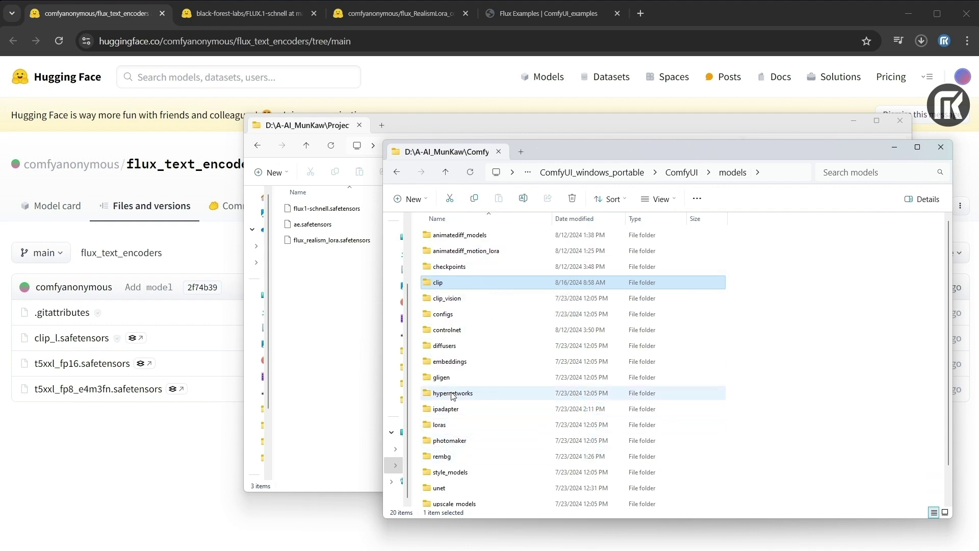
Step: Move ae.safetensors into models\vae and flux_realism_lora.safetensors into models\loras
{"action": "scroll", "coordinate": [450, 377], "scroll_direction": "down", "scroll_amount": 1}
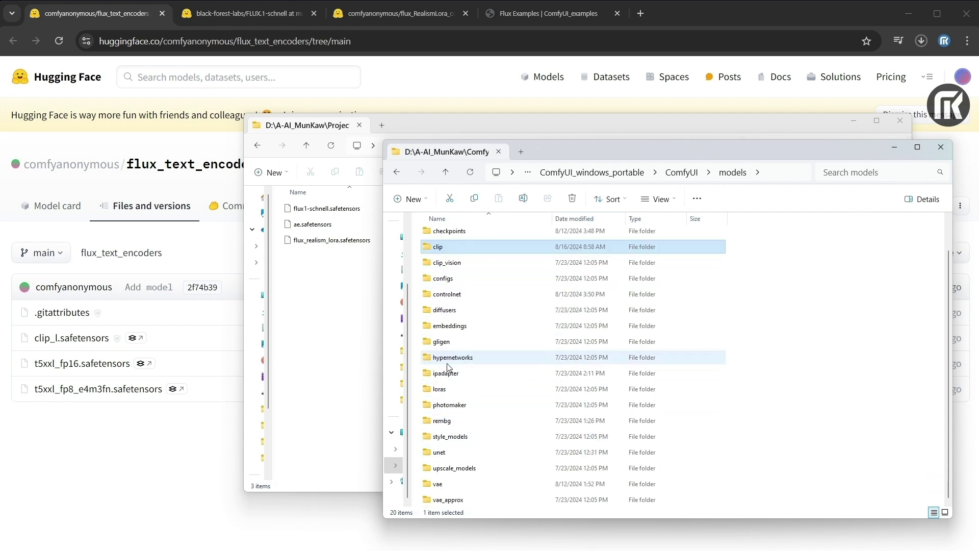
{"action": "double_click", "coordinate": [452, 485]}
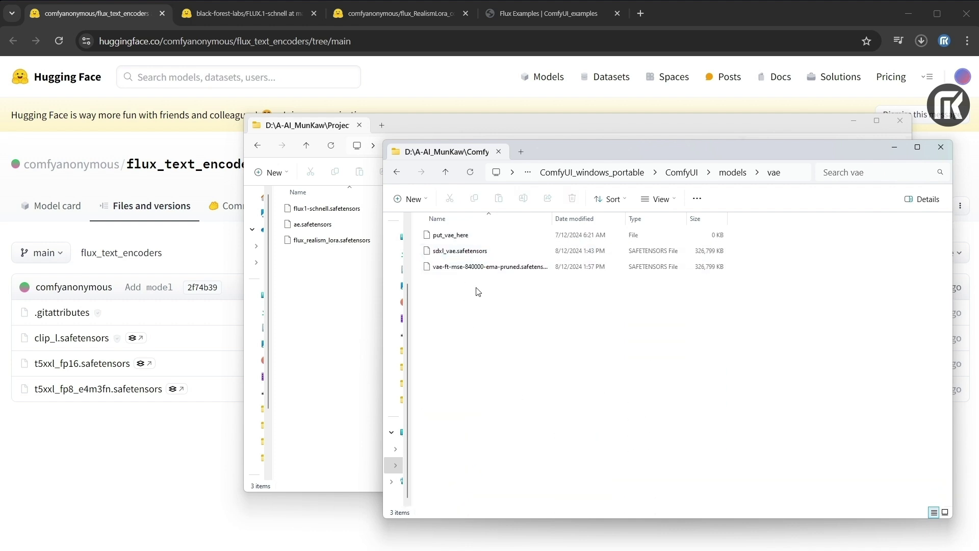
{"action": "left_click_drag", "start_coordinate": [306, 230], "coordinate": [491, 351]}
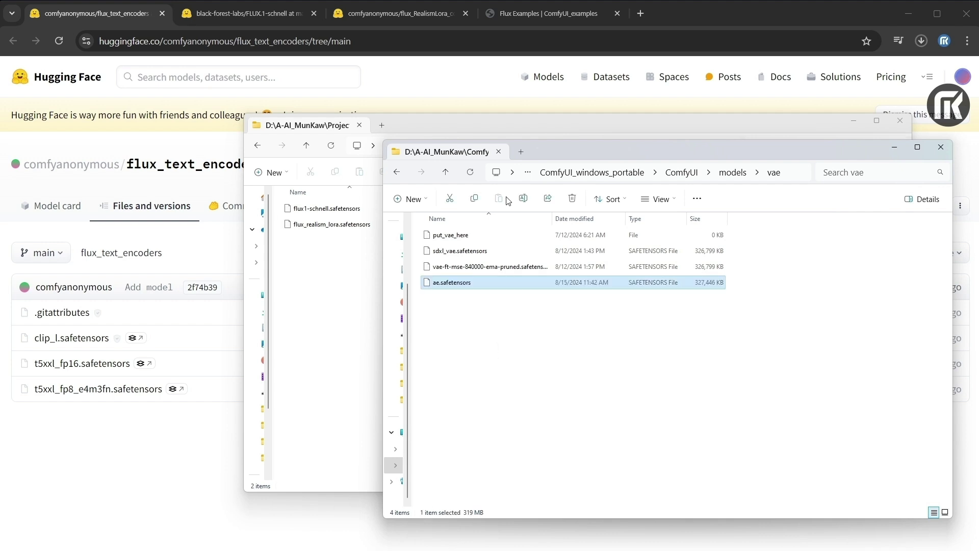
{"action": "left_click", "coordinate": [446, 173]}
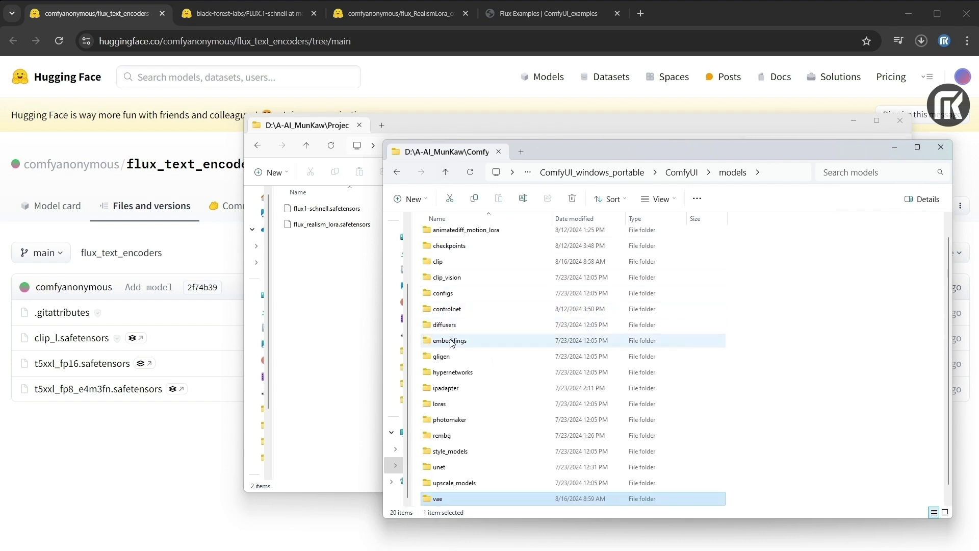
{"action": "double_click", "coordinate": [440, 403]}
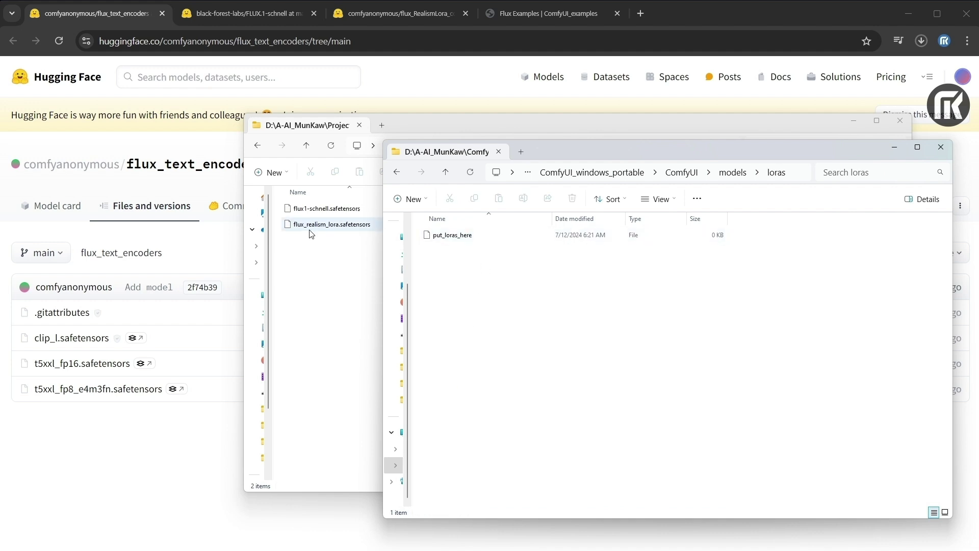
{"action": "left_click_drag", "start_coordinate": [311, 229], "coordinate": [512, 292]}
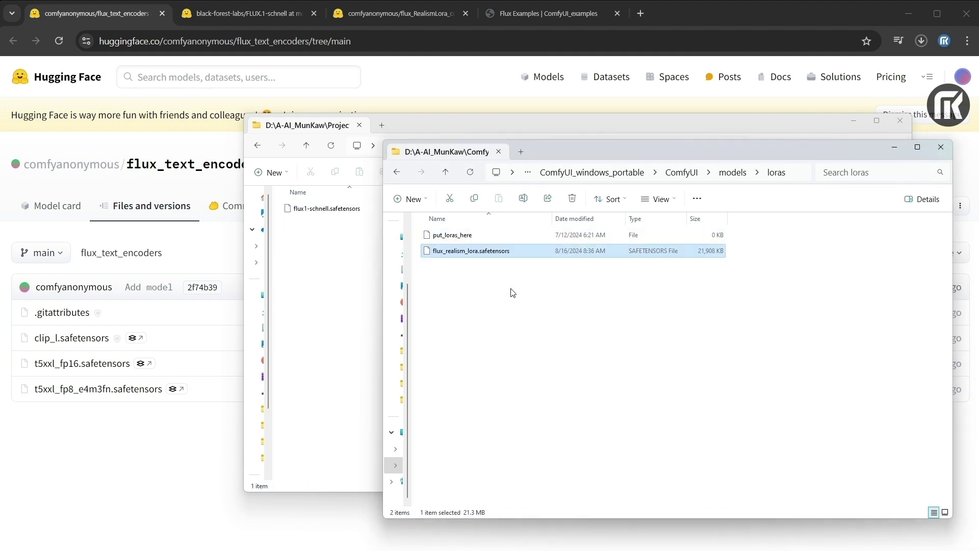
{"action": "left_click", "coordinate": [724, 173]}
Step: Move flux1-schnell.safetensors into models\unet and put away both File Explorer windows
{"action": "scroll", "coordinate": [490, 428], "scroll_direction": "down", "scroll_amount": 1}
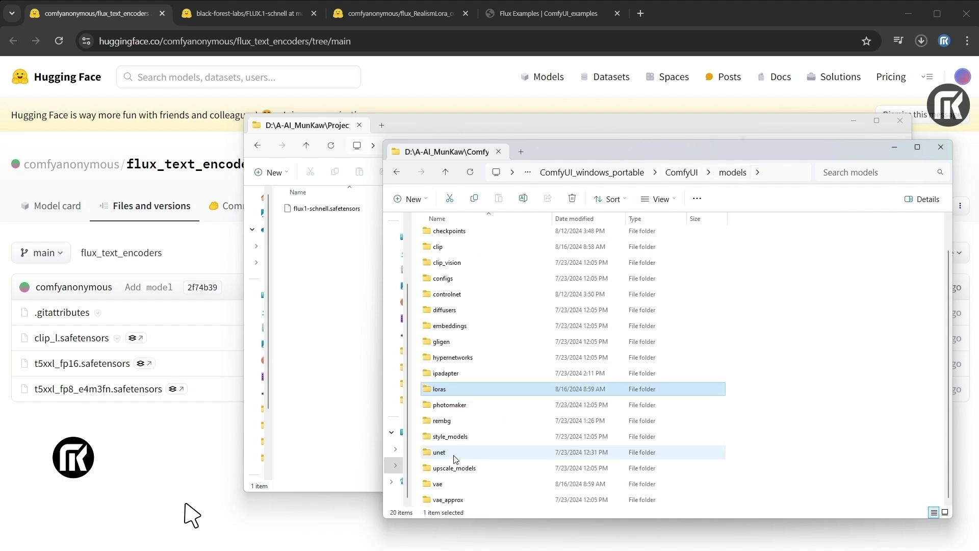
{"action": "double_click", "coordinate": [452, 455]}
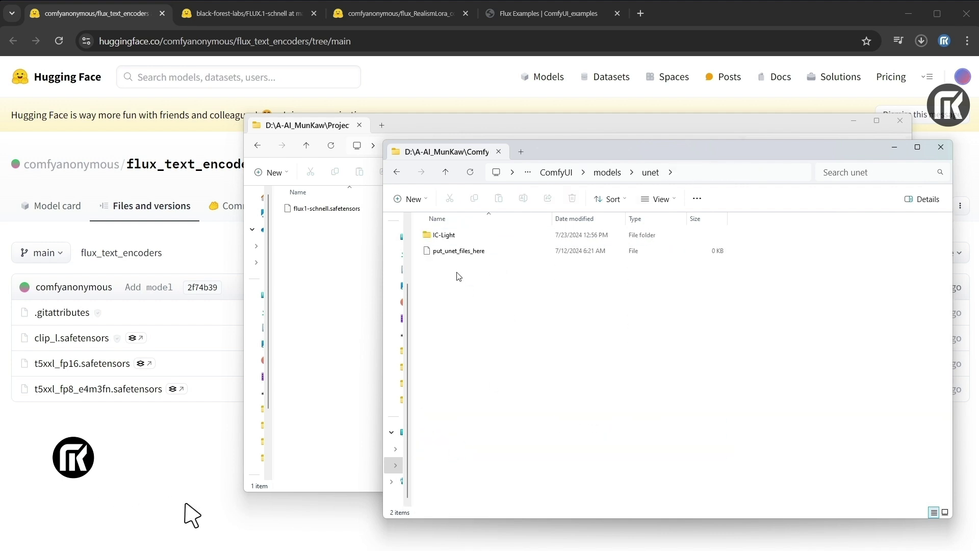
{"action": "left_click_drag", "start_coordinate": [317, 212], "coordinate": [488, 342]}
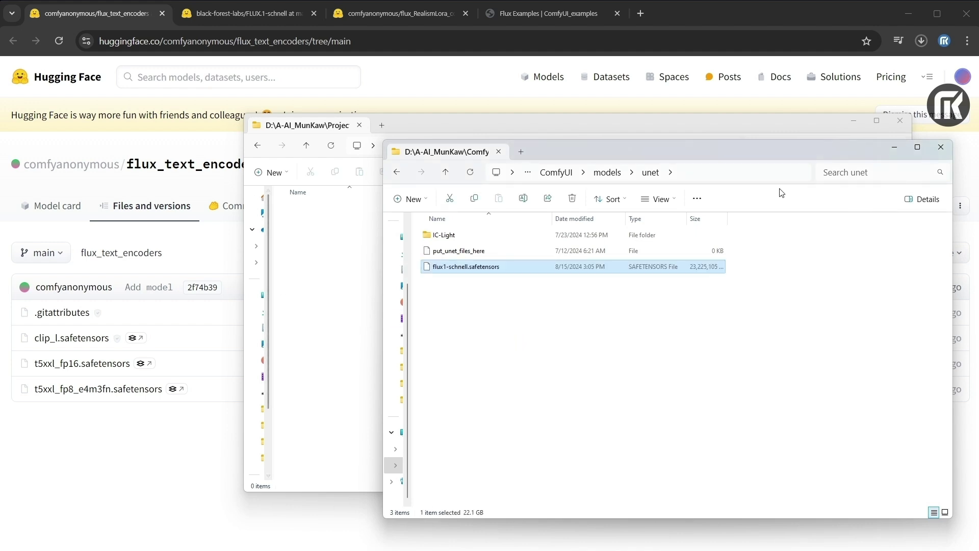
{"action": "left_click", "coordinate": [853, 122]}
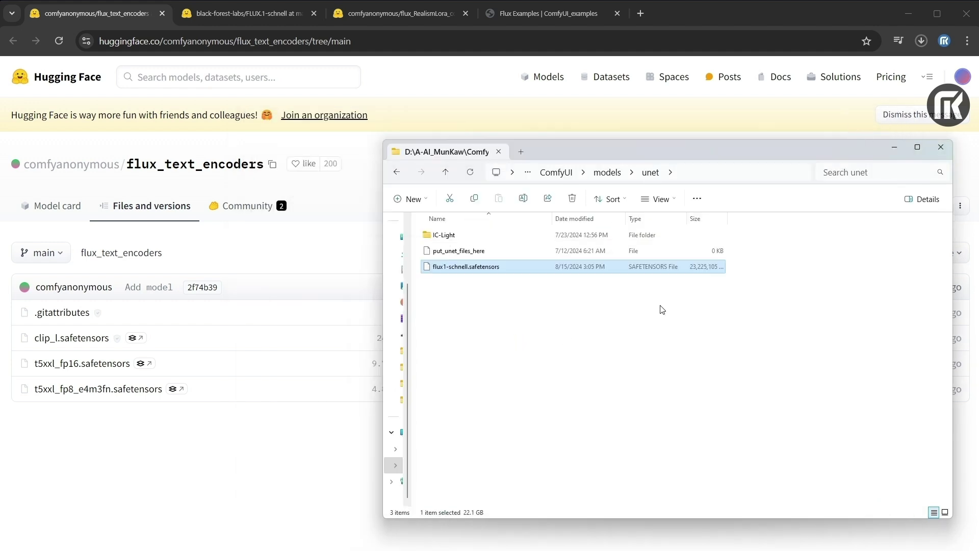
{"action": "left_click", "coordinate": [617, 175]}
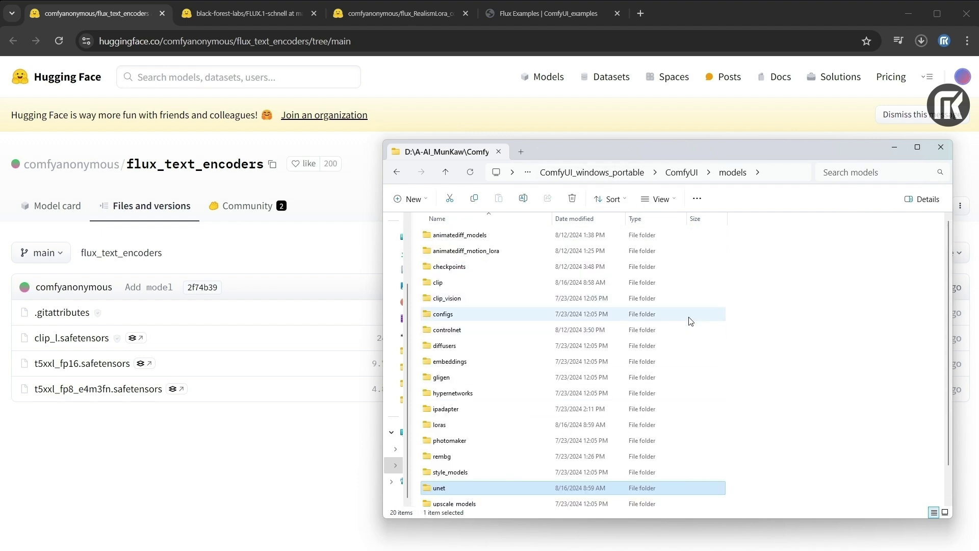
{"action": "left_click", "coordinate": [896, 149]}
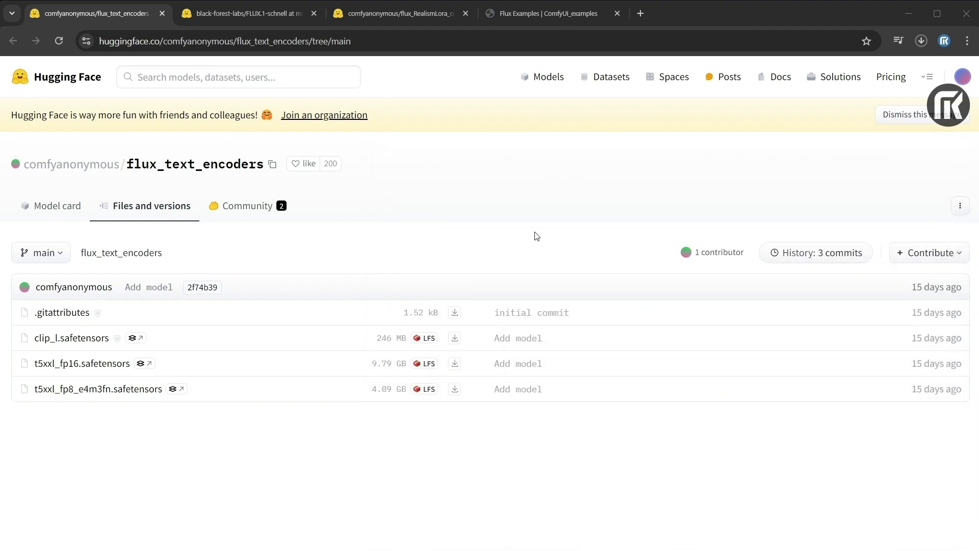
Step: Scroll through the Flux Examples page's download notes and example workflow images
{"action": "left_click", "coordinate": [549, 16]}
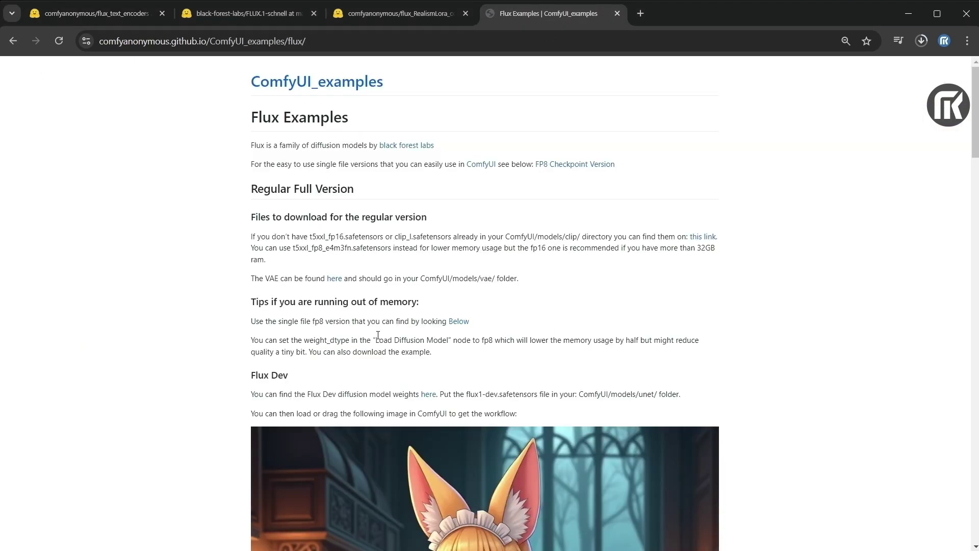
{"action": "scroll", "coordinate": [378, 335], "scroll_direction": "down", "scroll_amount": 5}
{"action": "scroll", "coordinate": [571, 307], "scroll_direction": "up", "scroll_amount": 5}
{"action": "scroll", "coordinate": [531, 333], "scroll_direction": "down", "scroll_amount": 8}
{"action": "scroll", "coordinate": [510, 273], "scroll_direction": "down", "scroll_amount": 13}
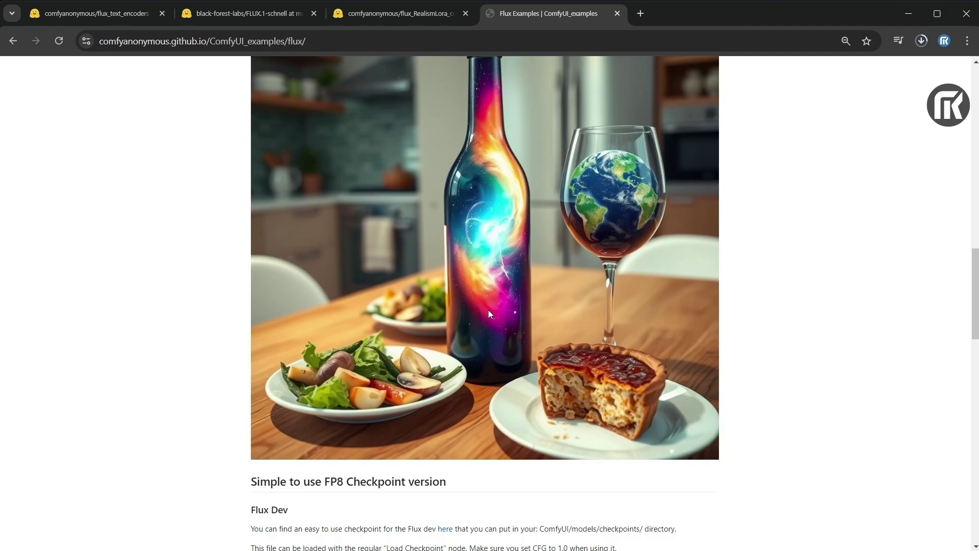
{"action": "scroll", "coordinate": [462, 232], "scroll_direction": "up", "scroll_amount": 6}
{"action": "scroll", "coordinate": [425, 260], "scroll_direction": "down", "scroll_amount": 10}
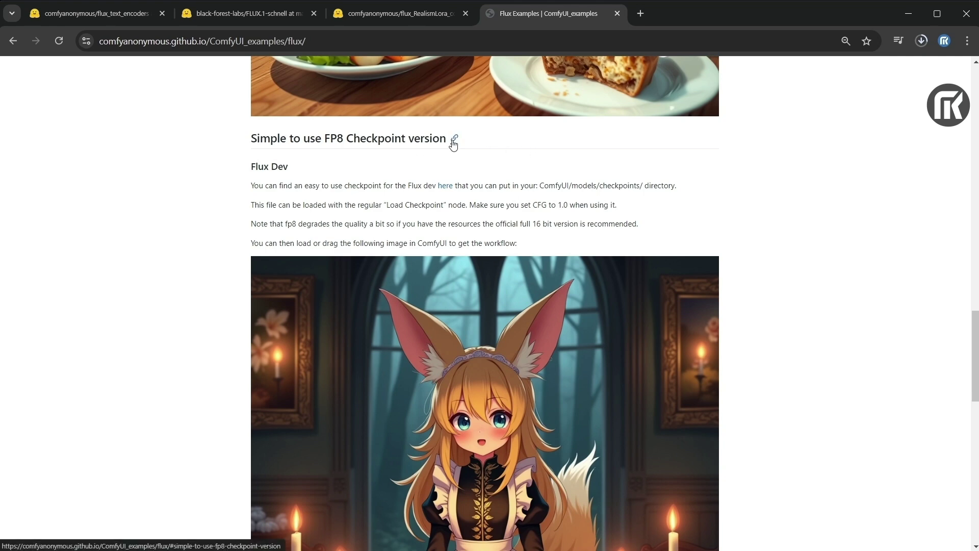
{"action": "scroll", "coordinate": [658, 224], "scroll_direction": "down", "scroll_amount": 14}
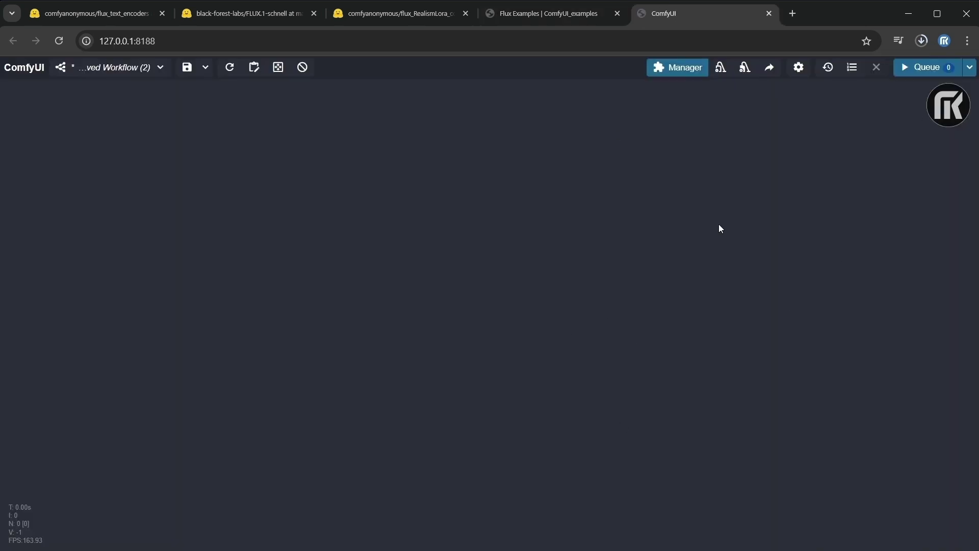
Step: Update ComfyUI from the Manager and confirm the server reboot
{"action": "left_click", "coordinate": [678, 67]}
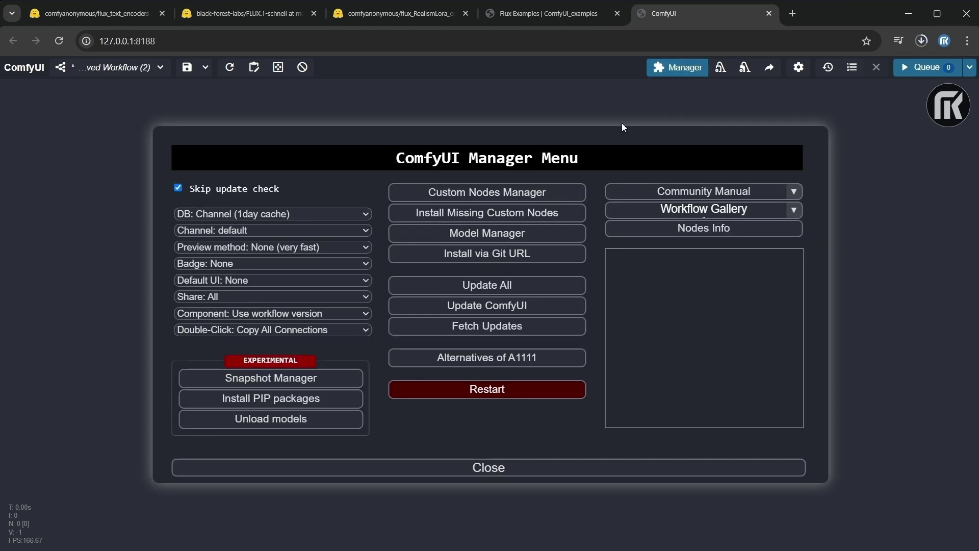
{"action": "left_click", "coordinate": [509, 308]}
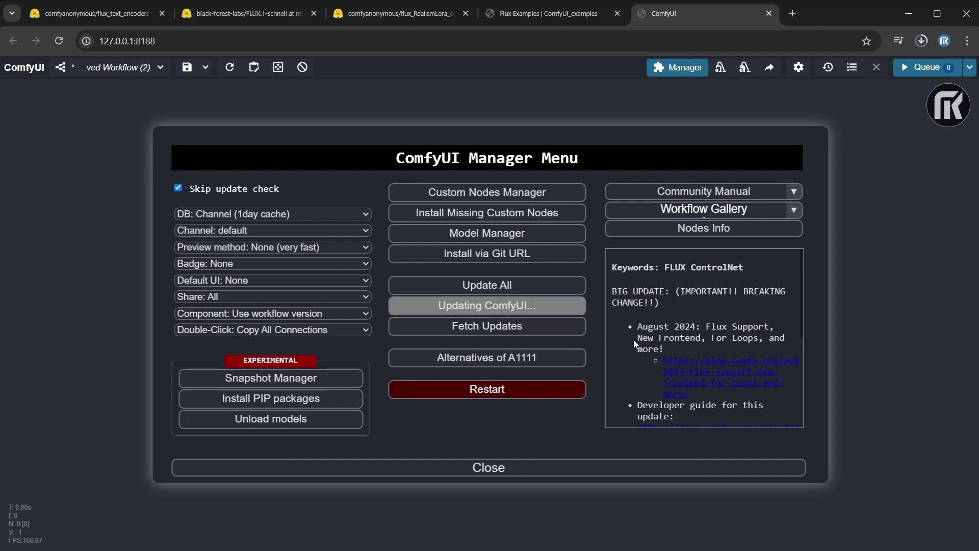
{"action": "scroll", "coordinate": [634, 340], "scroll_direction": "down", "scroll_amount": 5}
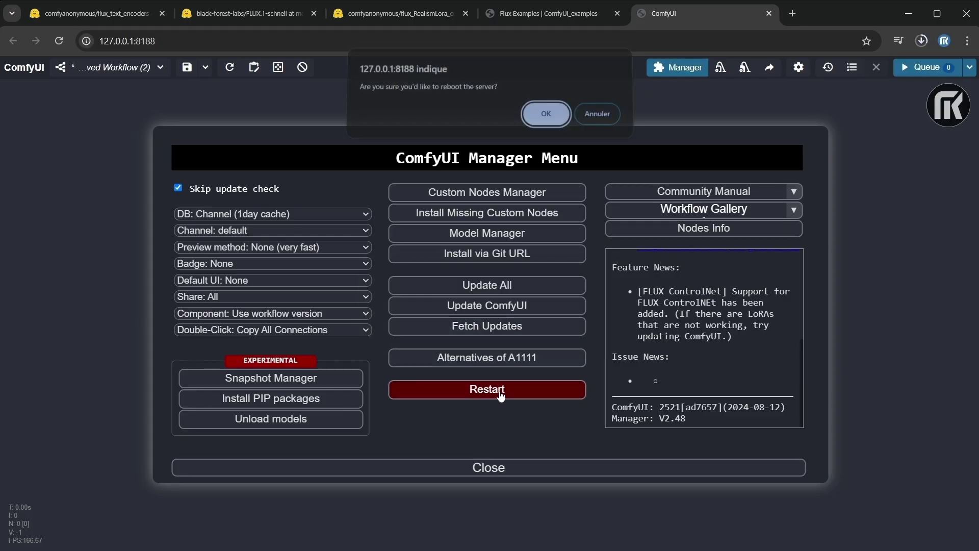
{"action": "left_click", "coordinate": [555, 116]}
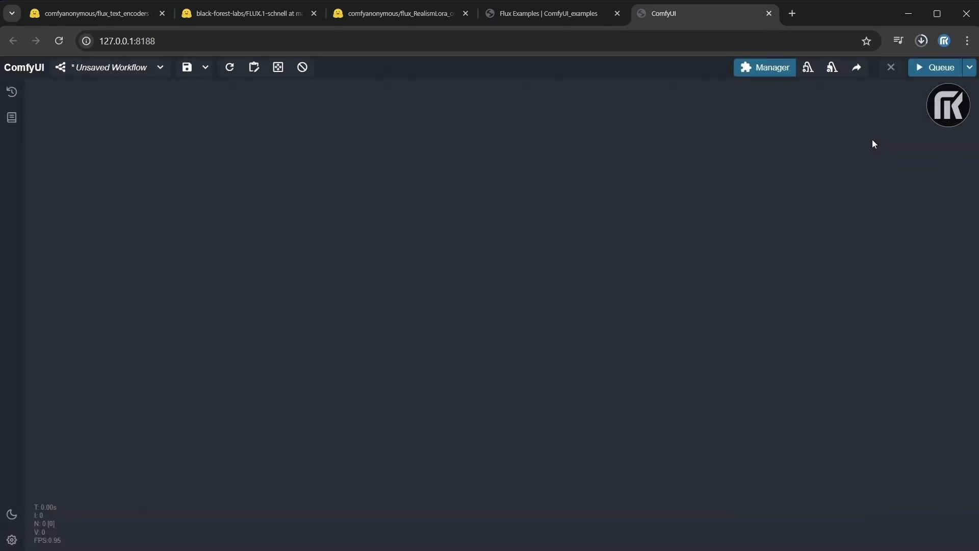
{"action": "left_click", "coordinate": [571, 14]}
Step: Place the examples page beside ComfyUI and drop its bottle-and-globe image onto the canvas
{"action": "left_click_drag", "start_coordinate": [571, 13], "coordinate": [539, 136]}
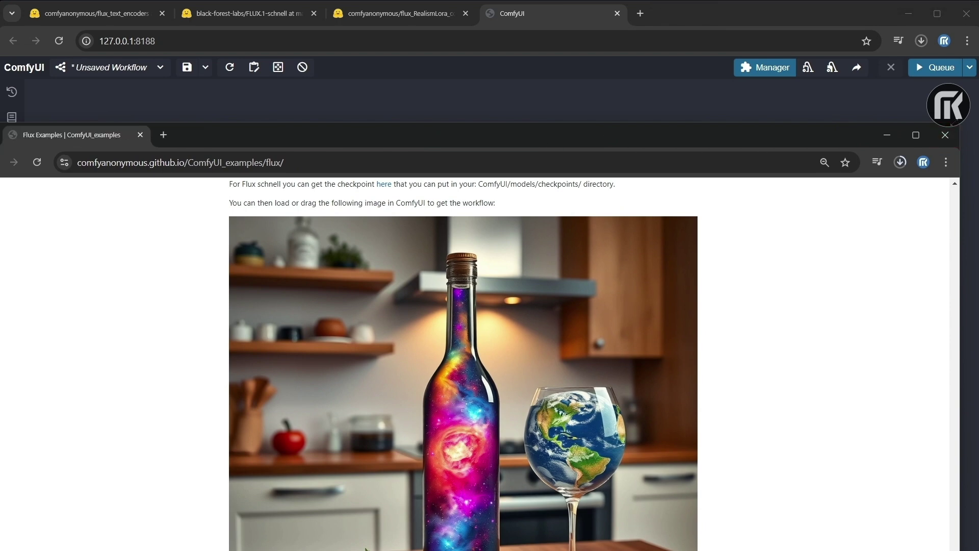
{"action": "left_click_drag", "start_coordinate": [960, 122], "coordinate": [463, 341]}
{"action": "left_click_drag", "start_coordinate": [328, 361], "coordinate": [415, 149]}
{"action": "scroll", "coordinate": [501, 403], "scroll_direction": "down", "scroll_amount": 4}
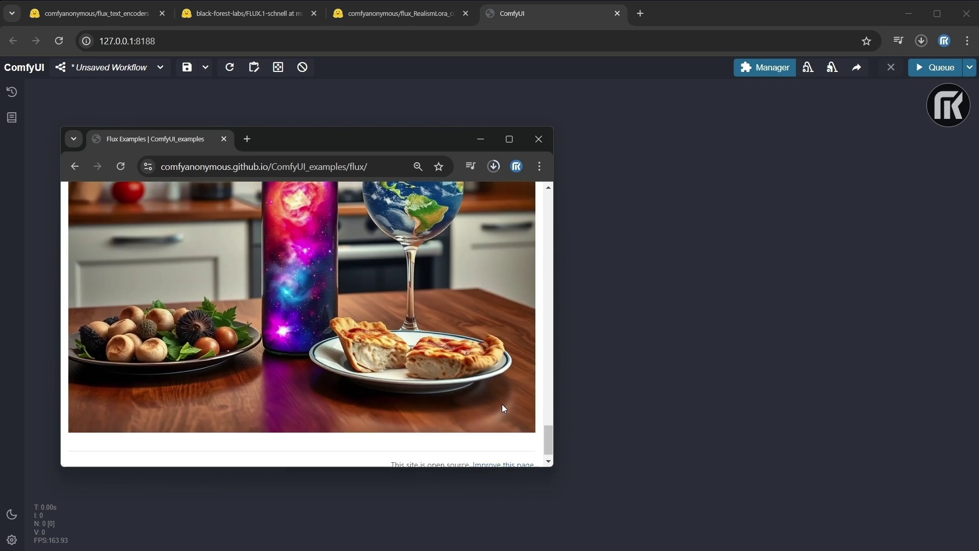
{"action": "scroll", "coordinate": [502, 404], "scroll_direction": "up", "scroll_amount": 2}
{"action": "left_click_drag", "start_coordinate": [395, 375], "coordinate": [644, 389]}
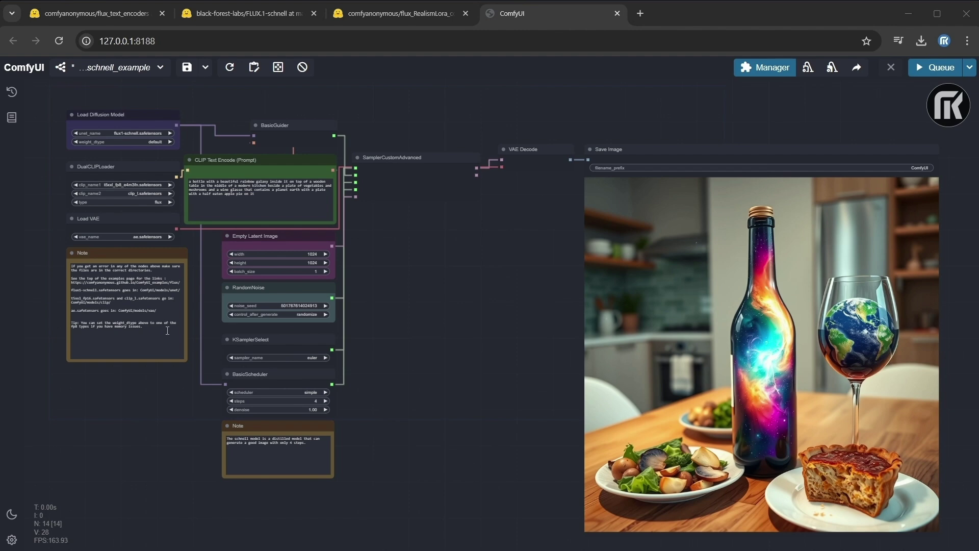
Step: Replace the prompt with the two-paragraph Breaking Bread movie-poster text and queue generation
{"action": "triple_click", "coordinate": [248, 201]}
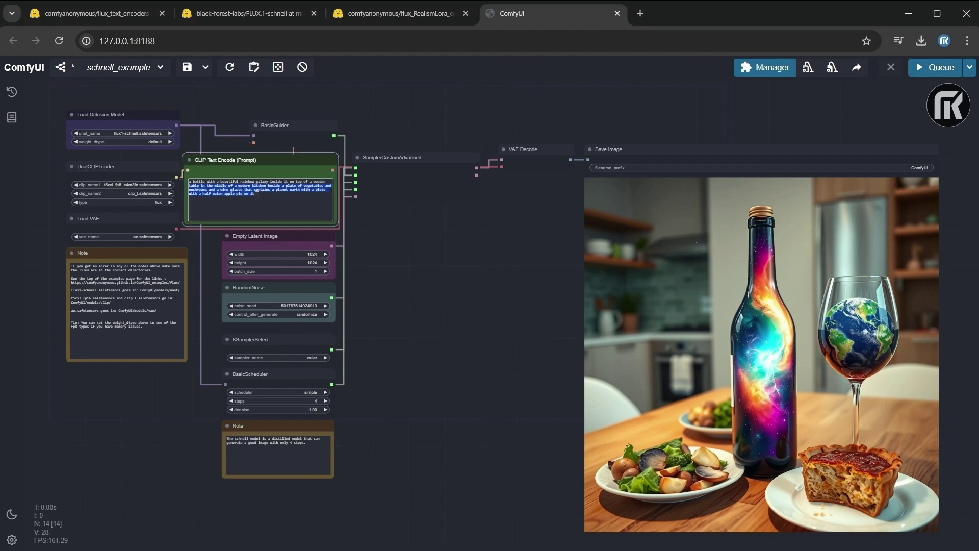
{"action": "left_click", "coordinate": [271, 199]}
{"action": "key", "text": "ctrl+a"}
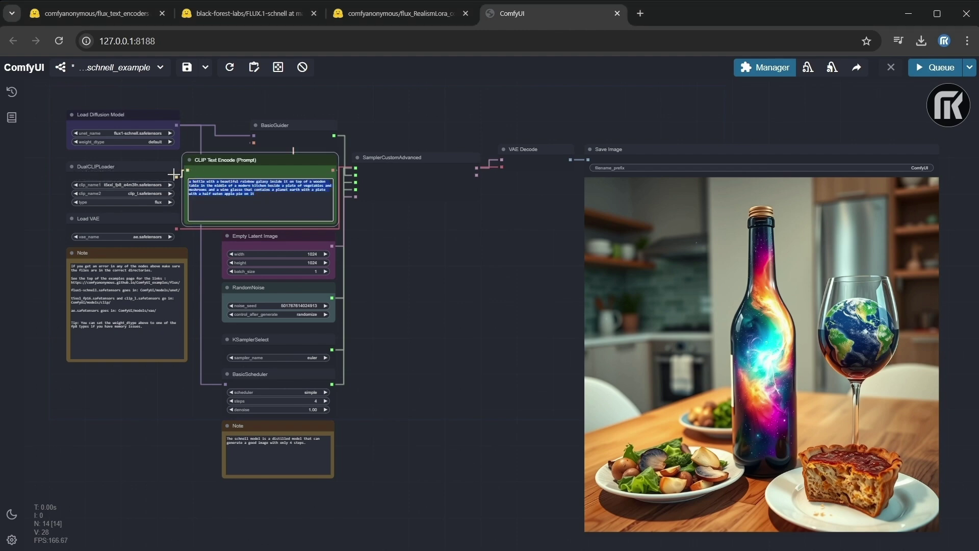
{"action": "type", "text": "The title \"Breaking Bread\" is displayed in bold, stylized text at the top, with the \"Breaking\" in a gritty, cracked font, while \"Bread\" is written in warm, golden letters resembling freshly baked loaves. The tagline beneath reads, \"Baking is a Dangerous Game,\" adding to the pun-filled humor.  The overall color scheme of the poster is a mix of warm, bakery hues with the gritty, dark tones reminiscent of the original show, blending the intense drama of Breaking Bad with the lighthearted, culinary twist of \"Breaking Bread.\""}
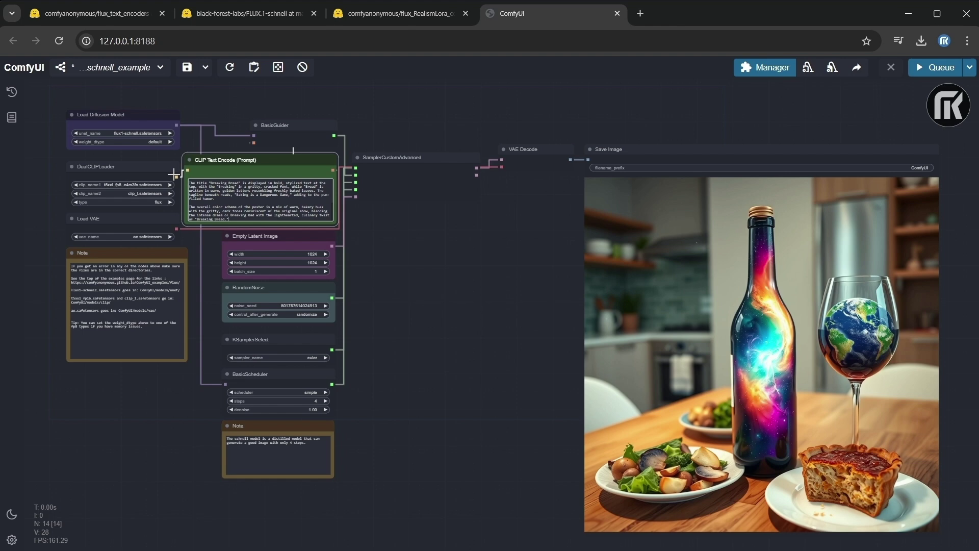
{"action": "left_click", "coordinate": [940, 67]}
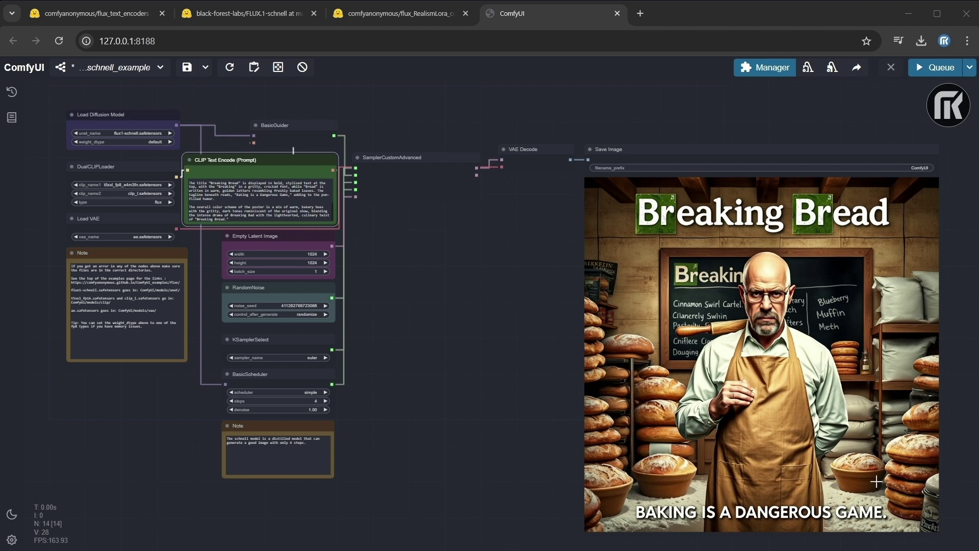
Step: Add a Load LoRA node with flux_realism_lora.safetensors above the workflow using node search
{"action": "left_click_drag", "start_coordinate": [276, 166], "coordinate": [403, 279]}
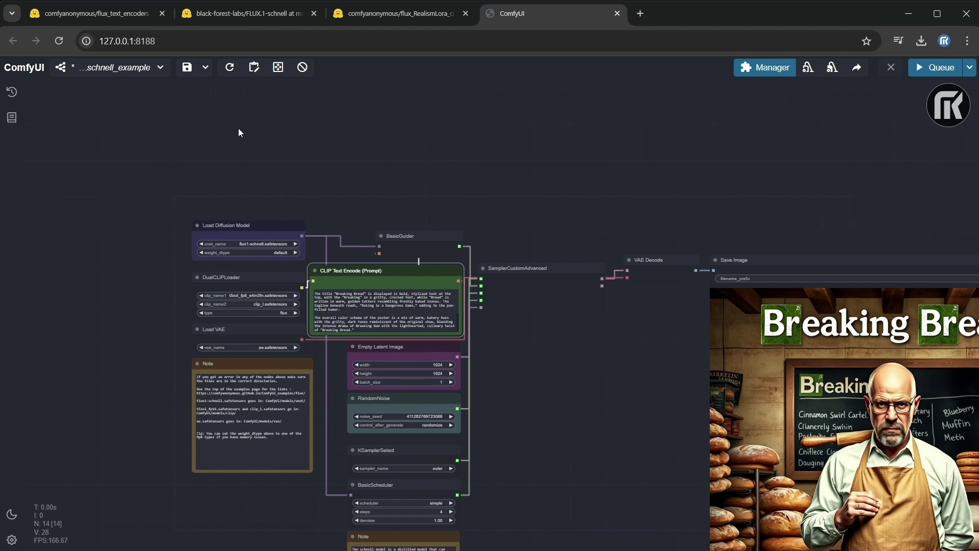
{"action": "double_click", "coordinate": [274, 130]}
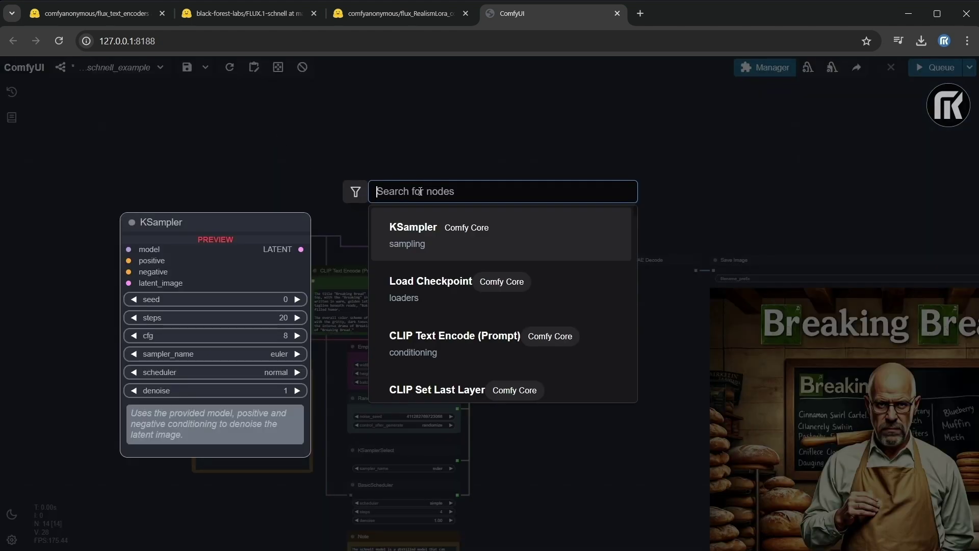
{"action": "type", "text": "load"}
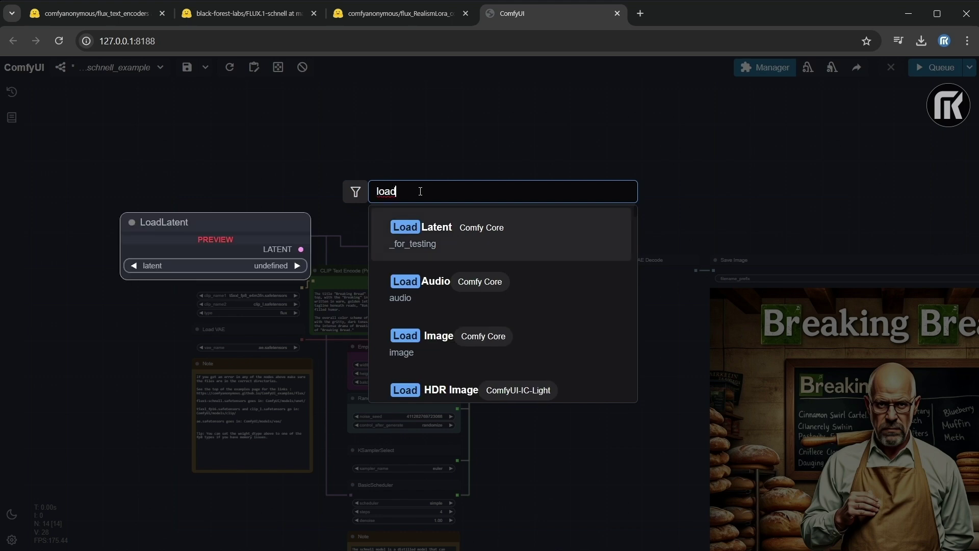
{"action": "type", "text": " lor"}
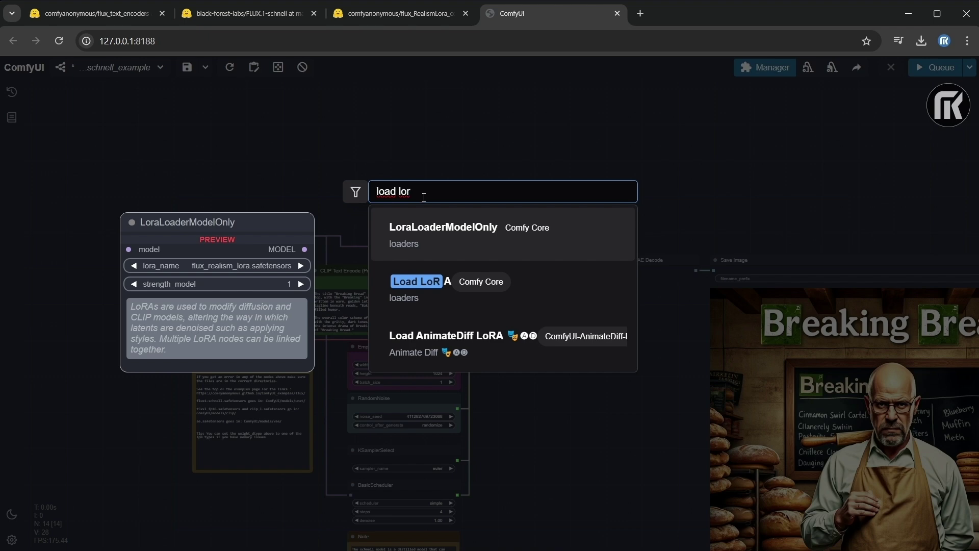
{"action": "left_click", "coordinate": [408, 293]}
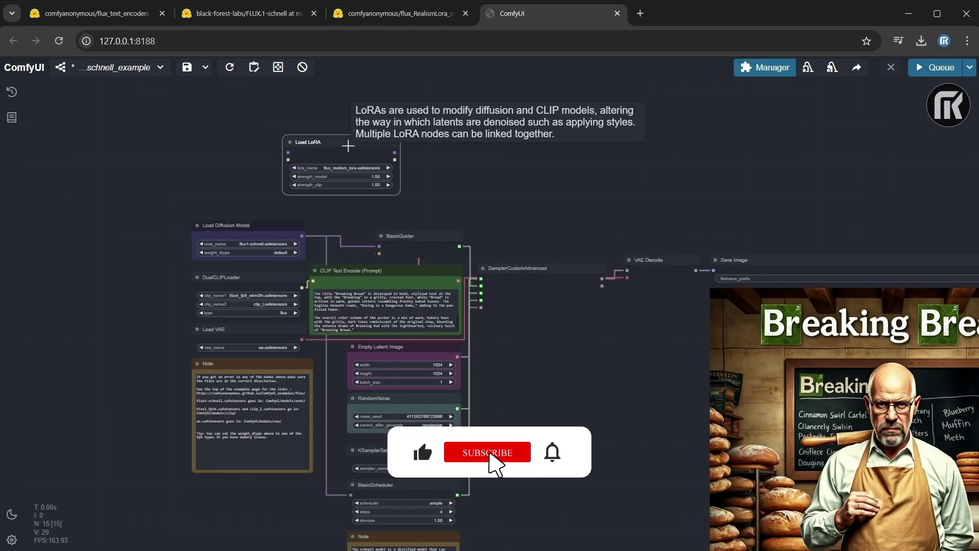
{"action": "scroll", "coordinate": [366, 171], "scroll_direction": "up", "scroll_amount": 3}
{"action": "scroll", "coordinate": [366, 170], "scroll_direction": "up", "scroll_amount": 3}
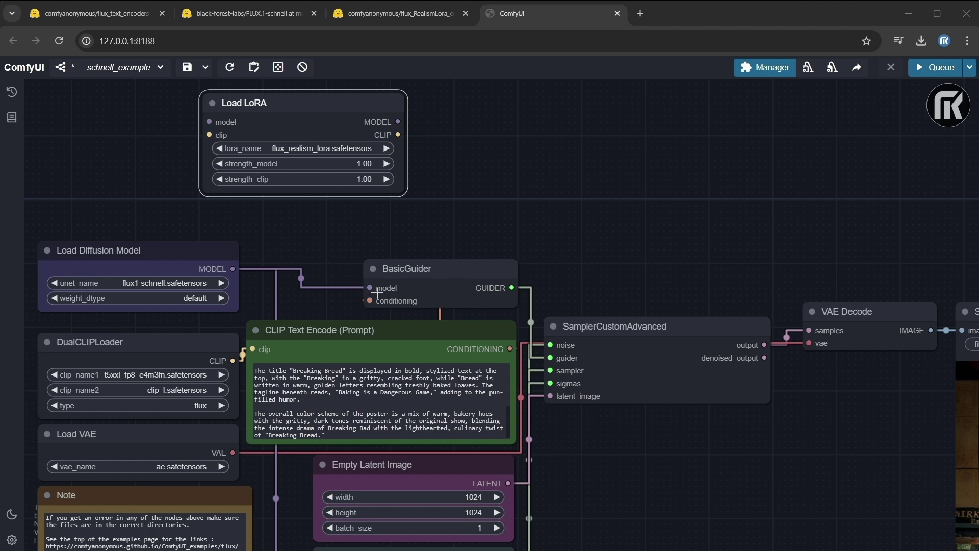
Step: Wire Load Diffusion Model and DualCLIPLoader through Load LoRA into BasicGuider and CLIP Text Encode
{"action": "mouse_move", "coordinate": [369, 287]}
{"action": "left_mouse_down"}
{"action": "mouse_move", "coordinate": [343, 245]}
{"action": "mouse_move", "coordinate": [210, 127]}
{"action": "left_mouse_up"}
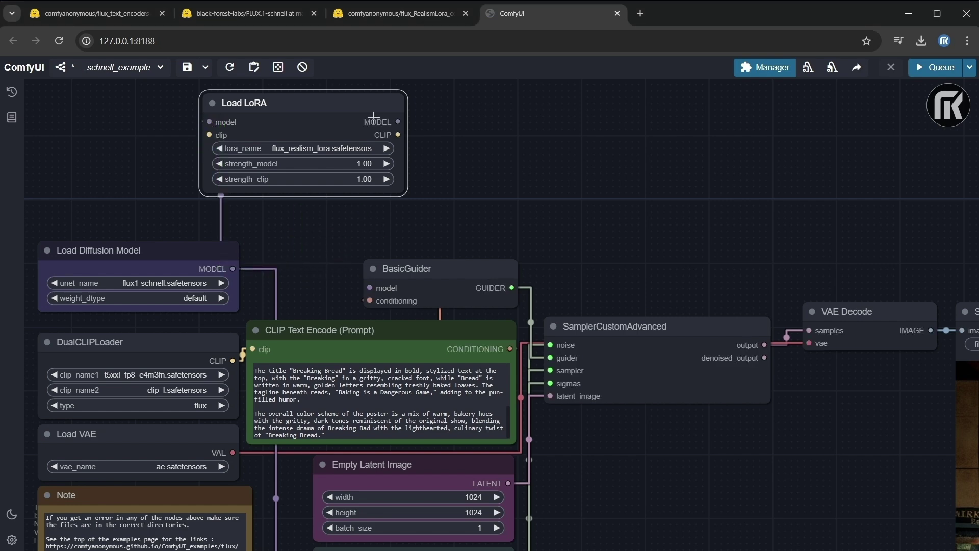
{"action": "left_click_drag", "start_coordinate": [398, 122], "coordinate": [368, 288]}
{"action": "left_click_drag", "start_coordinate": [230, 360], "coordinate": [210, 135]}
{"action": "left_click_drag", "start_coordinate": [398, 135], "coordinate": [253, 349]}
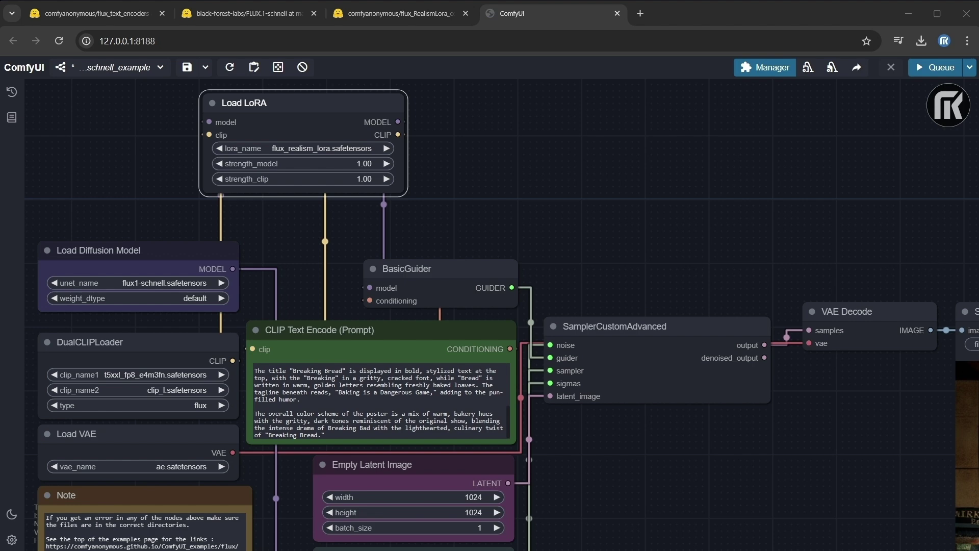
Step: Swap in the red-haired girl in knit sweater prompt and queue the portrait
{"action": "scroll", "coordinate": [953, 356], "scroll_direction": "down", "scroll_amount": 2}
{"action": "left_click", "coordinate": [553, 411]}
{"action": "key", "text": "ctrl+a"}
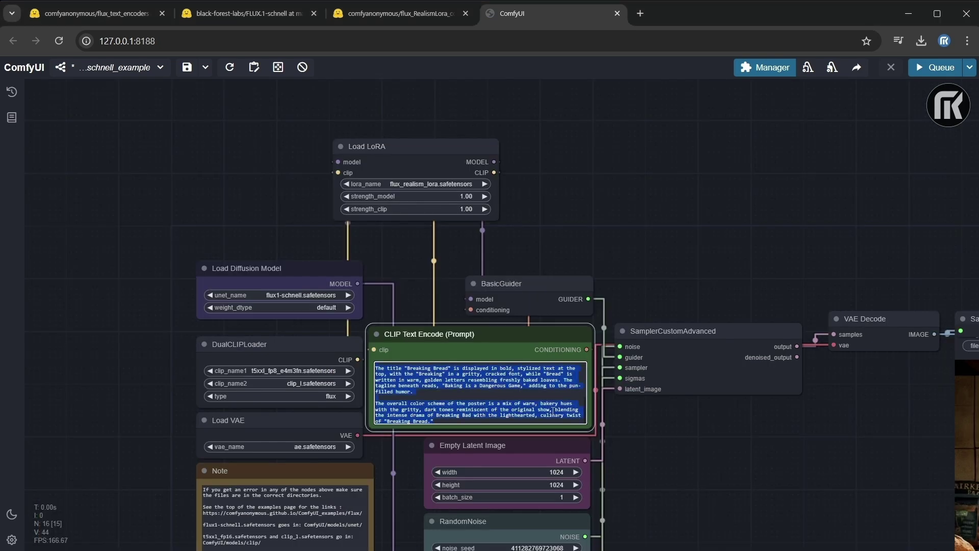
{"action": "type", "text": "1 young cute iranian girl,very slim,skinny,redhead,rouge,red neck lace choker,cateyes makeup,colorful,oversize knit jumper,softcore,warm lighting,cosy atmosphere,Instagram style,red theme,upper body shot, (cinematic, black and red:0.85),(sunset beautiful background:1.3),sharp,dim colors,"}
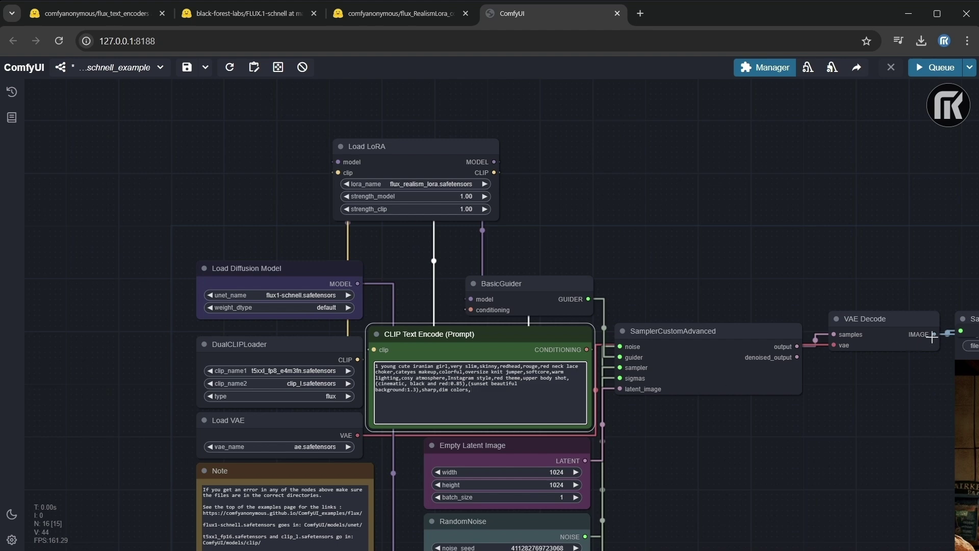
{"action": "left_click", "coordinate": [935, 73]}
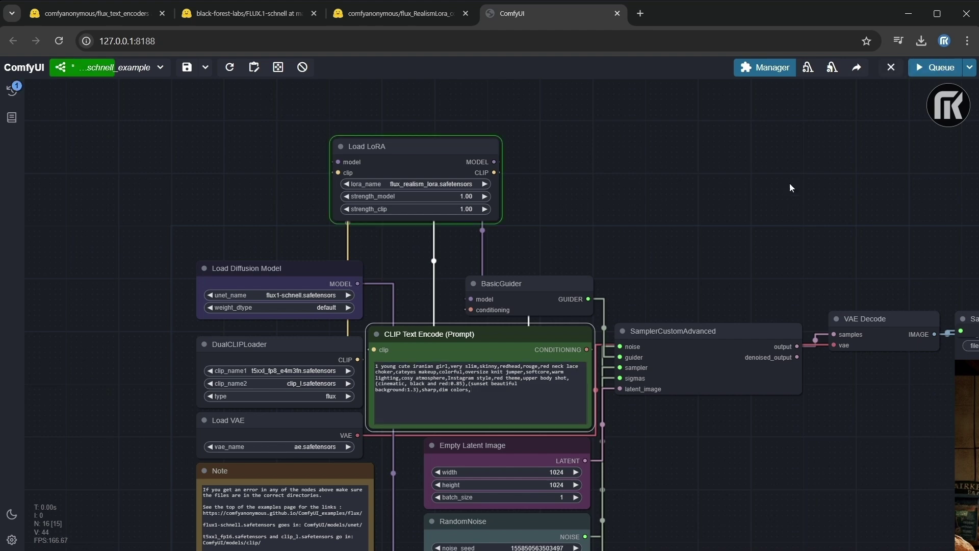
{"action": "scroll", "coordinate": [791, 186], "scroll_direction": "down", "scroll_amount": 3}
{"action": "left_click_drag", "start_coordinate": [790, 185], "coordinate": [700, 101]}
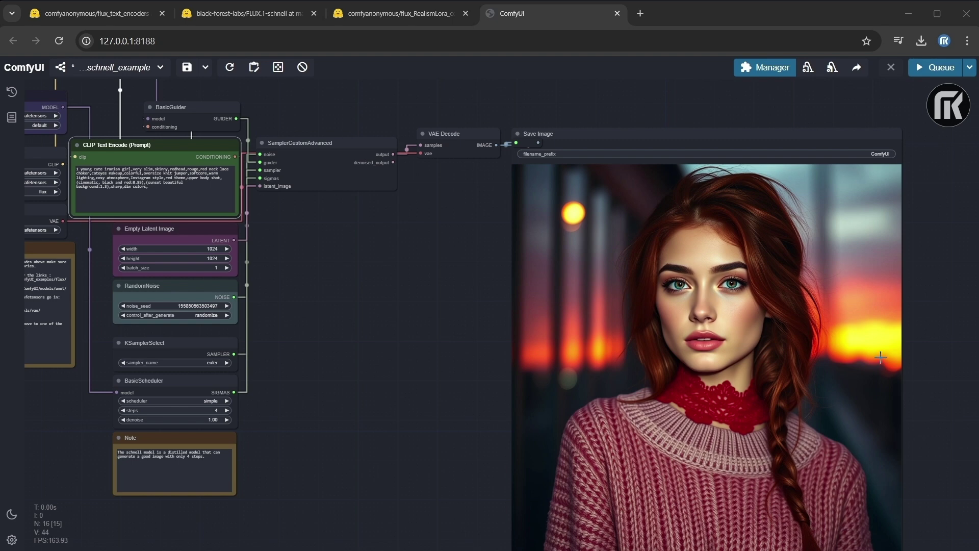
Step: Zoom into the CLIP Text Encode node and place the cursor in the red-haired girl prompt
{"action": "scroll", "coordinate": [837, 374], "scroll_direction": "up", "scroll_amount": 5}
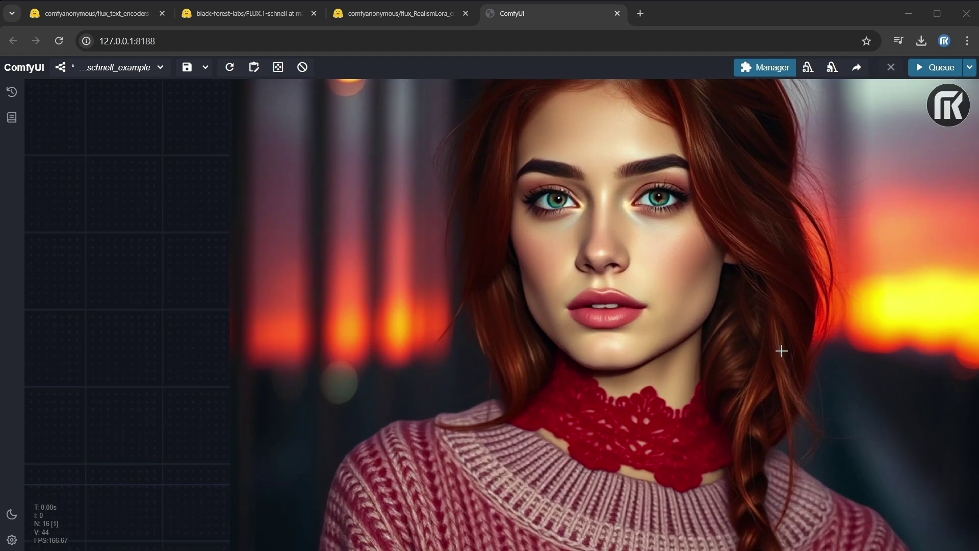
{"action": "scroll", "coordinate": [781, 351], "scroll_direction": "down", "scroll_amount": 5}
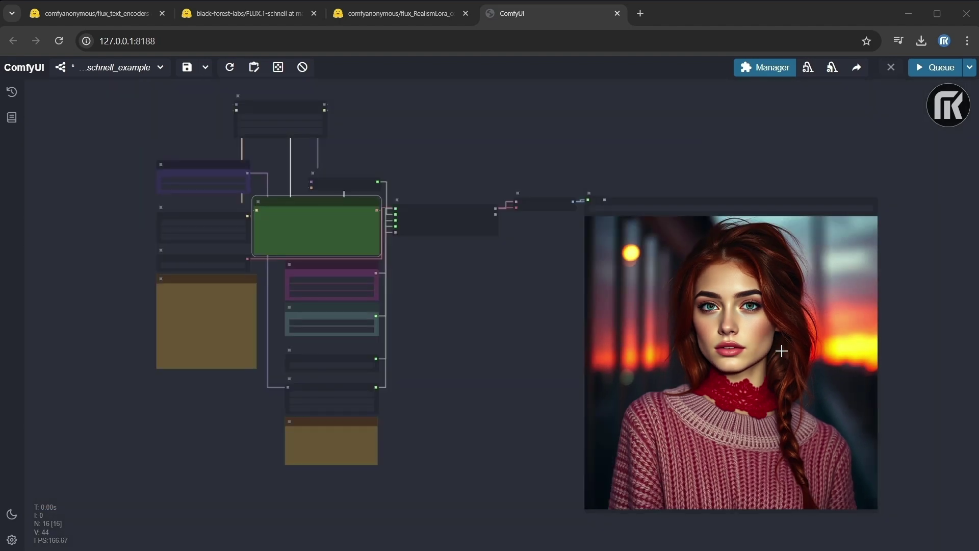
{"action": "scroll", "coordinate": [781, 350], "scroll_direction": "up", "scroll_amount": 2}
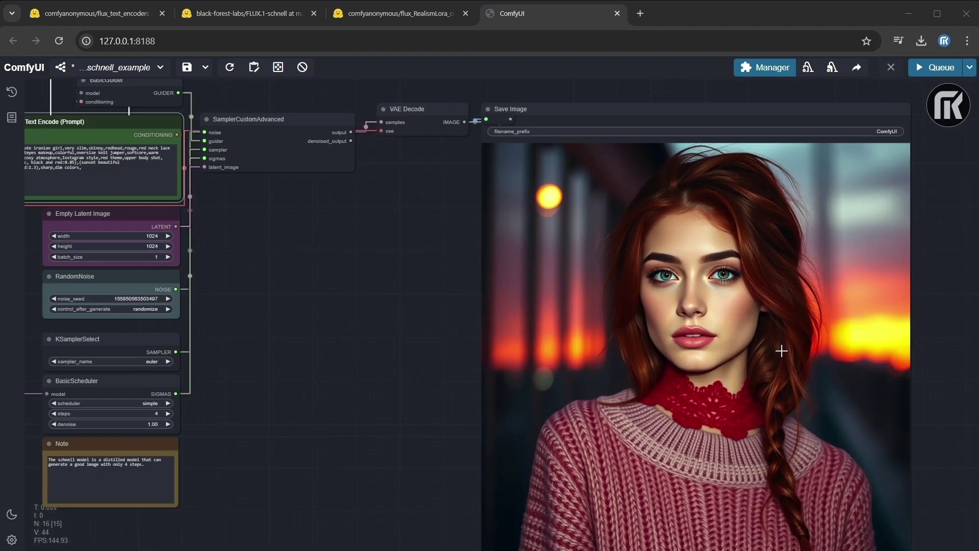
{"action": "scroll", "coordinate": [782, 351], "scroll_direction": "up", "scroll_amount": 3}
{"action": "scroll", "coordinate": [782, 351], "scroll_direction": "up", "scroll_amount": 3}
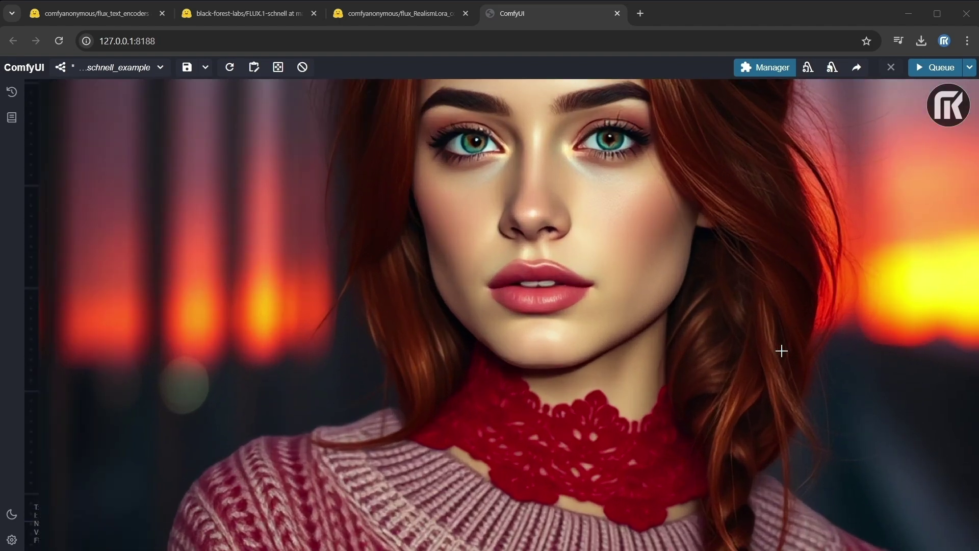
{"action": "scroll", "coordinate": [782, 351], "scroll_direction": "down", "scroll_amount": 12}
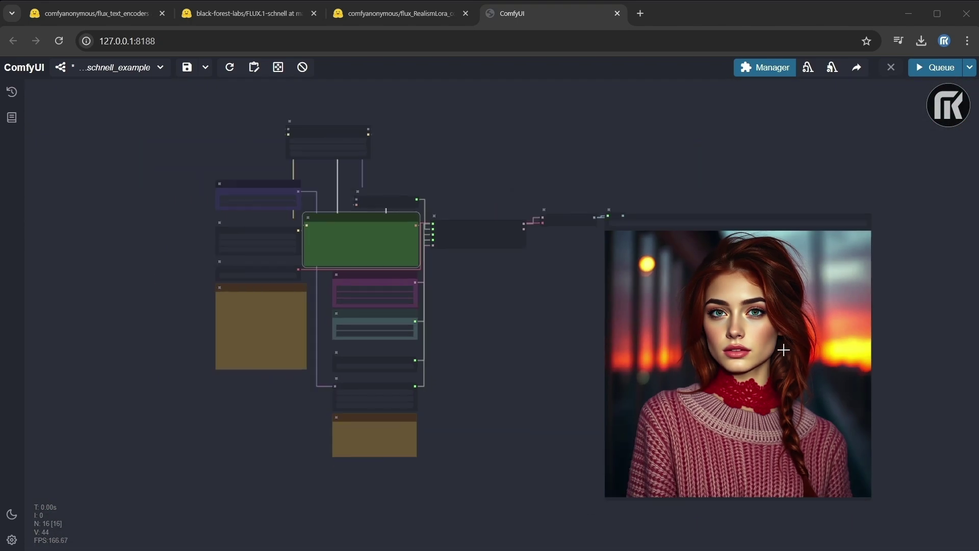
{"action": "scroll", "coordinate": [443, 275], "scroll_direction": "up", "scroll_amount": 5}
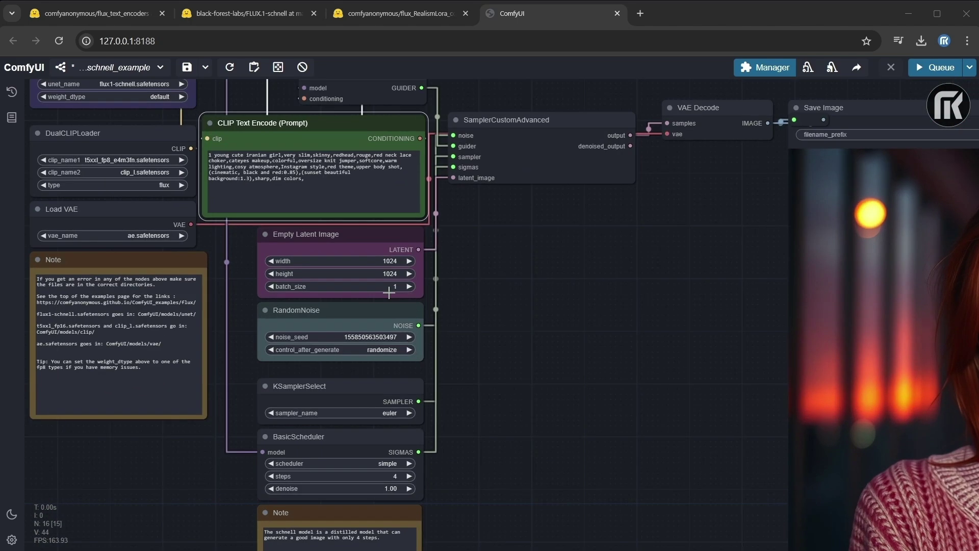
{"action": "left_click", "coordinate": [310, 186]}
Step: Paste the Winnie-the-Pooh honeypot description over the old prompt and queue a new image
{"action": "left_click_drag", "start_coordinate": [310, 186], "coordinate": [209, 154]}
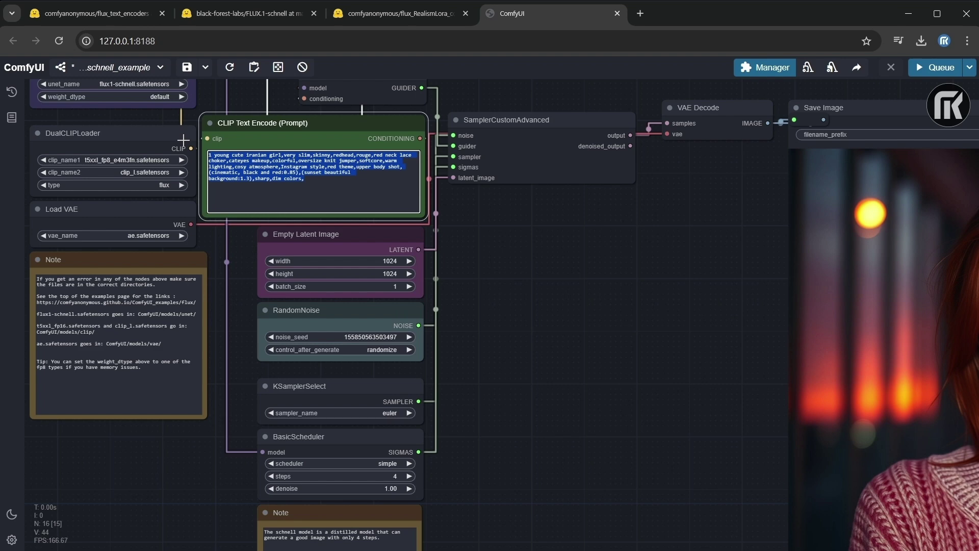
{"action": "key", "text": "ctrl+v"}
{"action": "scroll", "coordinate": [734, 239], "scroll_direction": "down", "scroll_amount": 5}
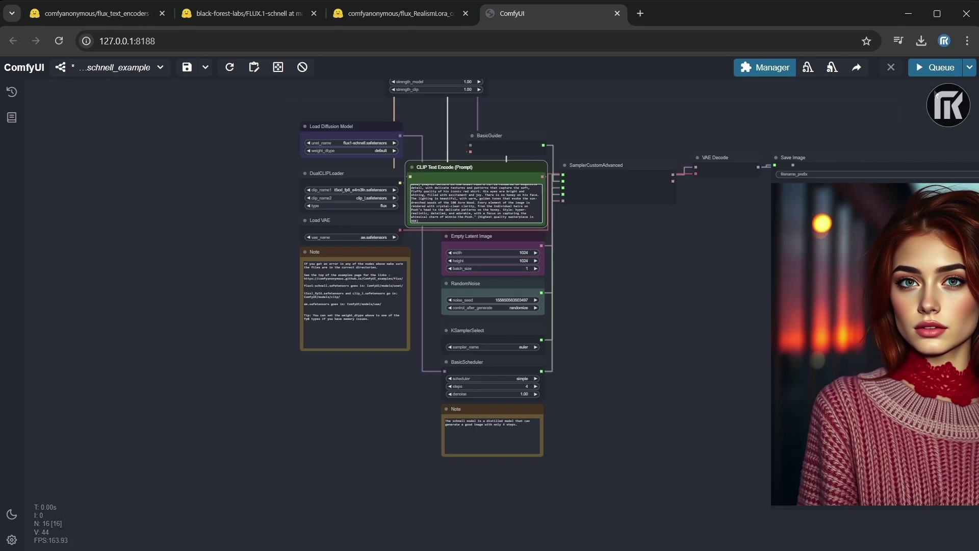
{"action": "left_click", "coordinate": [933, 70]}
{"action": "left_click_drag", "start_coordinate": [681, 316], "coordinate": [470, 293]}
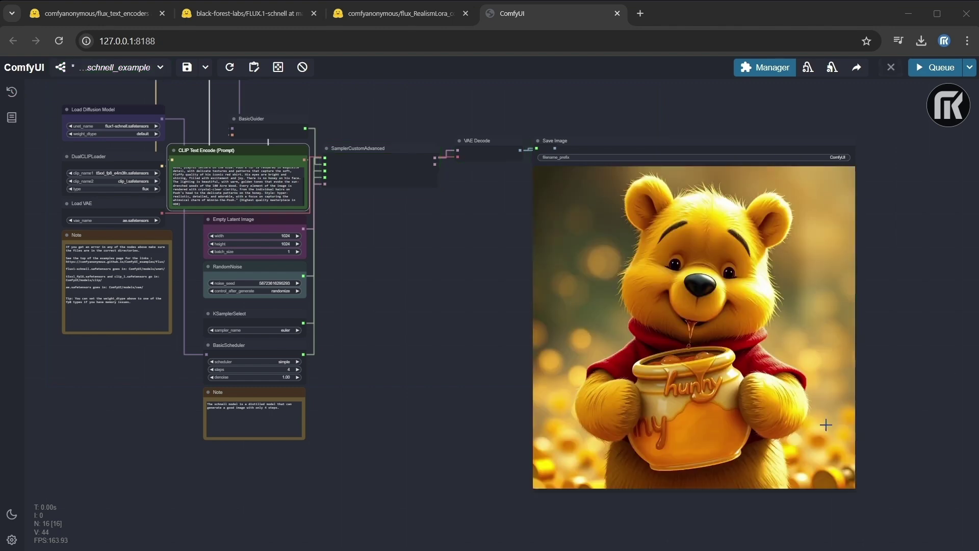
{"action": "scroll", "coordinate": [717, 420], "scroll_direction": "up", "scroll_amount": 5}
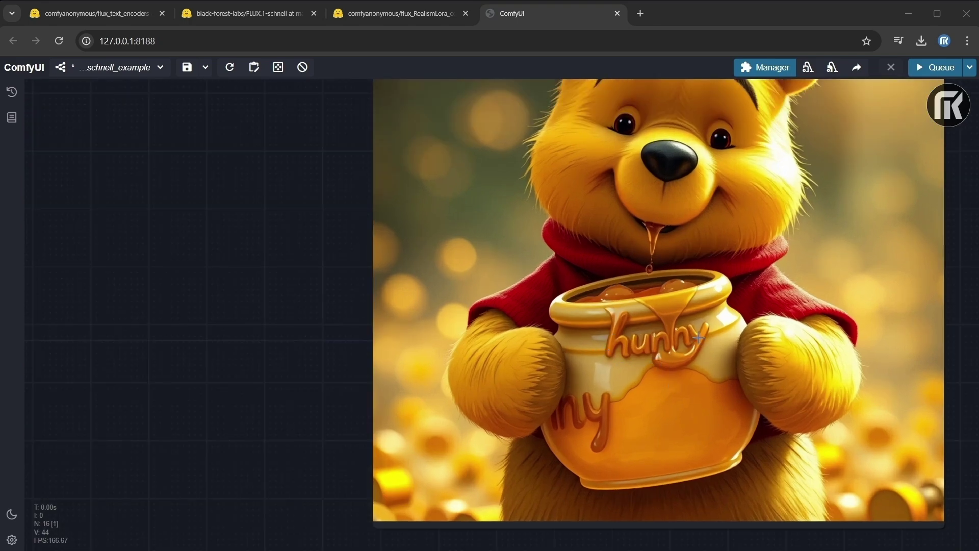
{"action": "scroll", "coordinate": [689, 346], "scroll_direction": "down", "scroll_amount": 4}
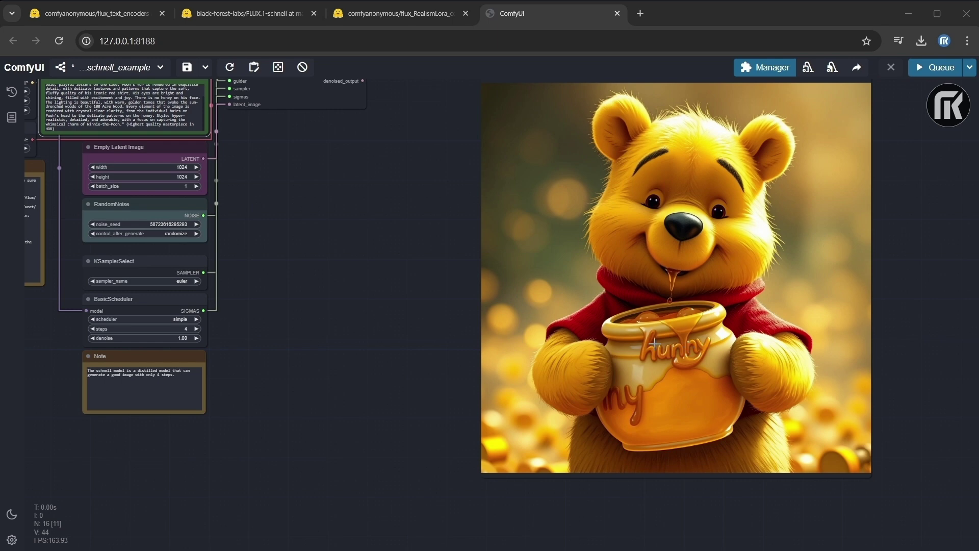
{"action": "scroll", "coordinate": [573, 360], "scroll_direction": "down", "scroll_amount": 2}
{"action": "scroll", "coordinate": [463, 381], "scroll_direction": "down", "scroll_amount": 1}
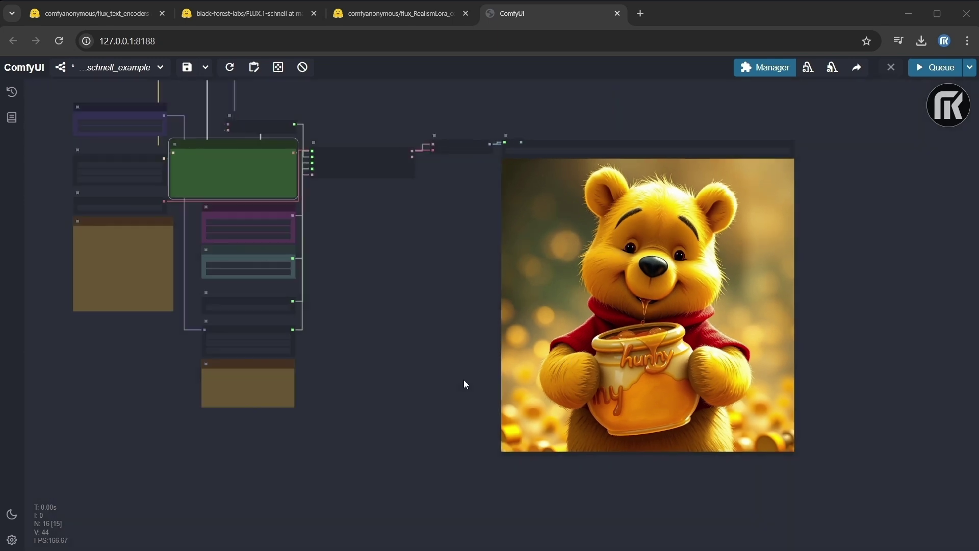
{"action": "left_click_drag", "start_coordinate": [466, 375], "coordinate": [534, 360]}
{"action": "scroll", "coordinate": [513, 347], "scroll_direction": "up", "scroll_amount": 3}
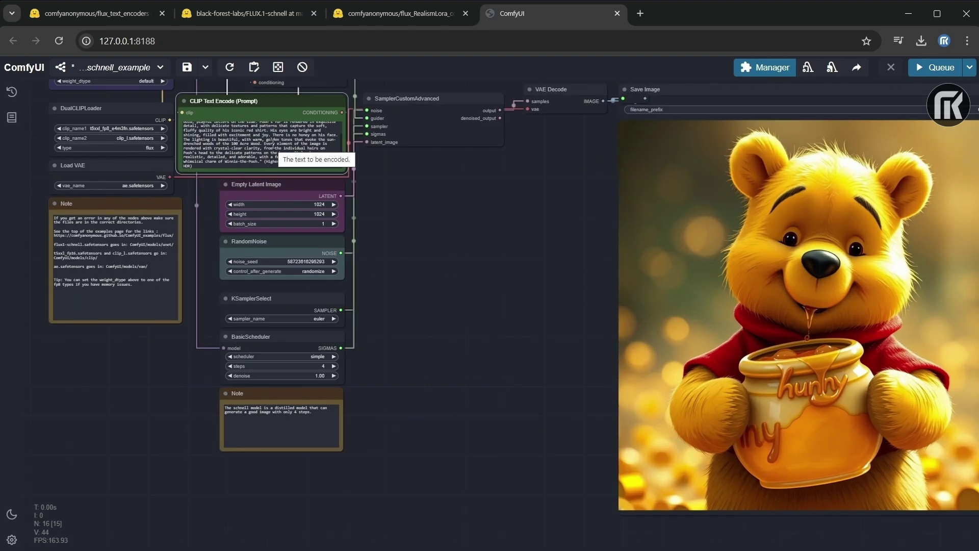
{"action": "scroll", "coordinate": [274, 139], "scroll_direction": "up", "scroll_amount": 2}
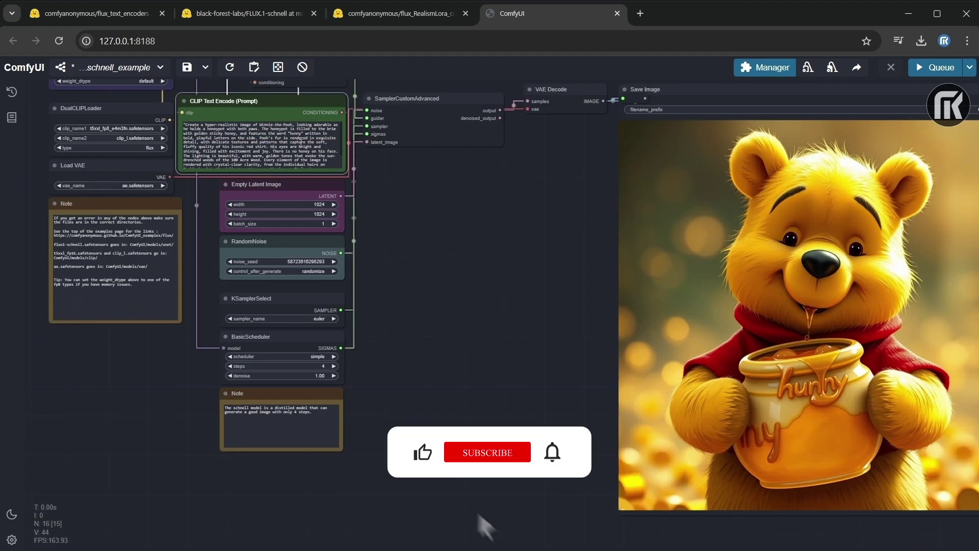
{"action": "scroll", "coordinate": [398, 161], "scroll_direction": "up", "scroll_amount": 6}
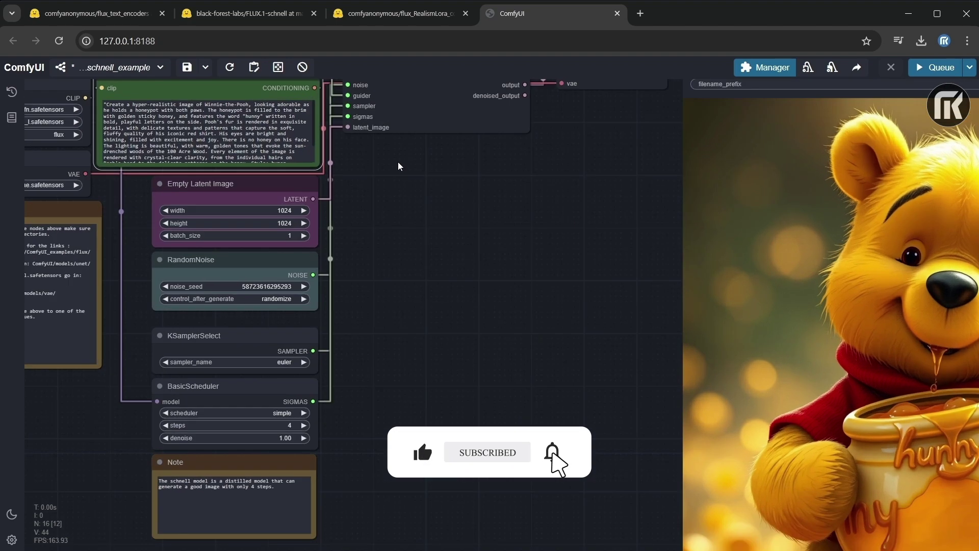
{"action": "left_click_drag", "start_coordinate": [377, 160], "coordinate": [633, 337]}
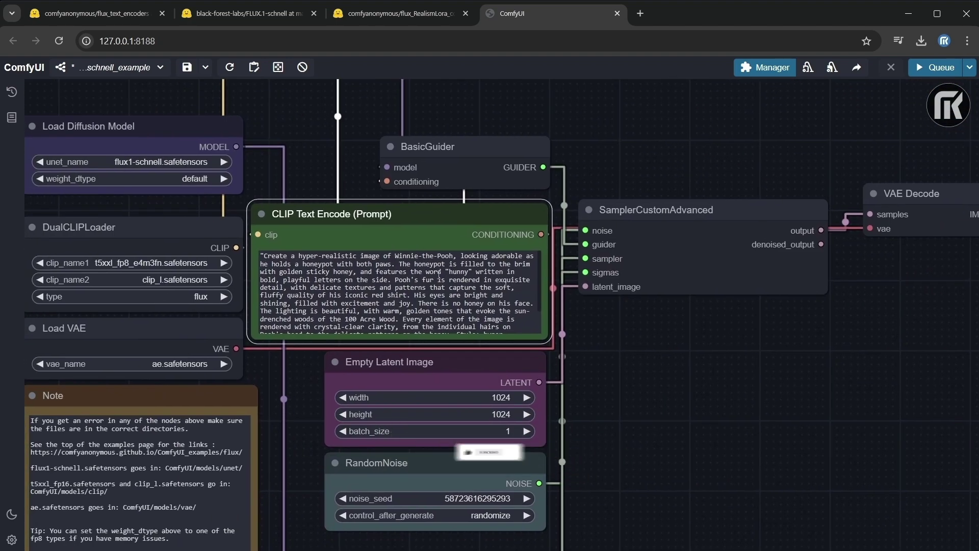
{"action": "left_click_drag", "start_coordinate": [362, 271], "coordinate": [278, 280]}
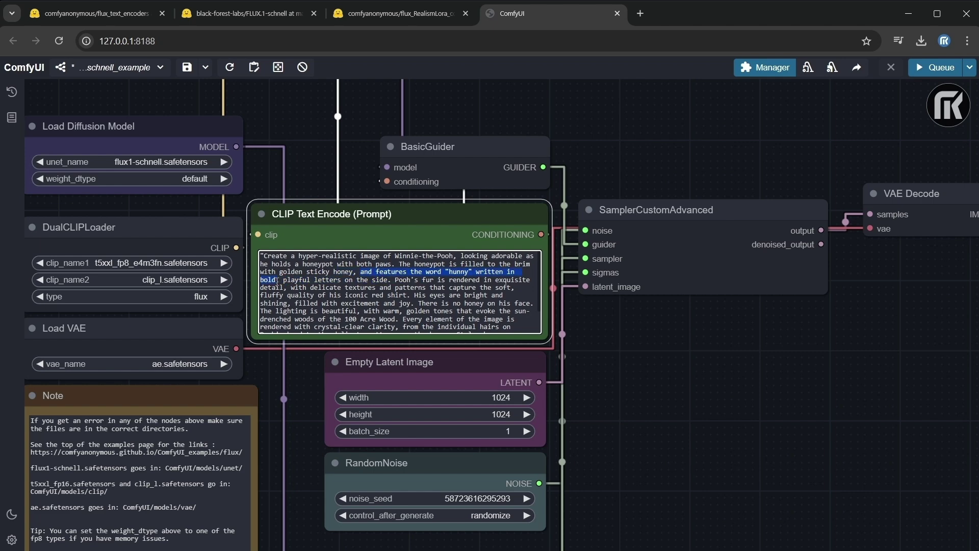
{"action": "scroll", "coordinate": [728, 382], "scroll_direction": "down", "scroll_amount": 8}
{"action": "scroll", "coordinate": [799, 396], "scroll_direction": "down", "scroll_amount": 2}
{"action": "left_click_drag", "start_coordinate": [800, 395], "coordinate": [493, 230]}
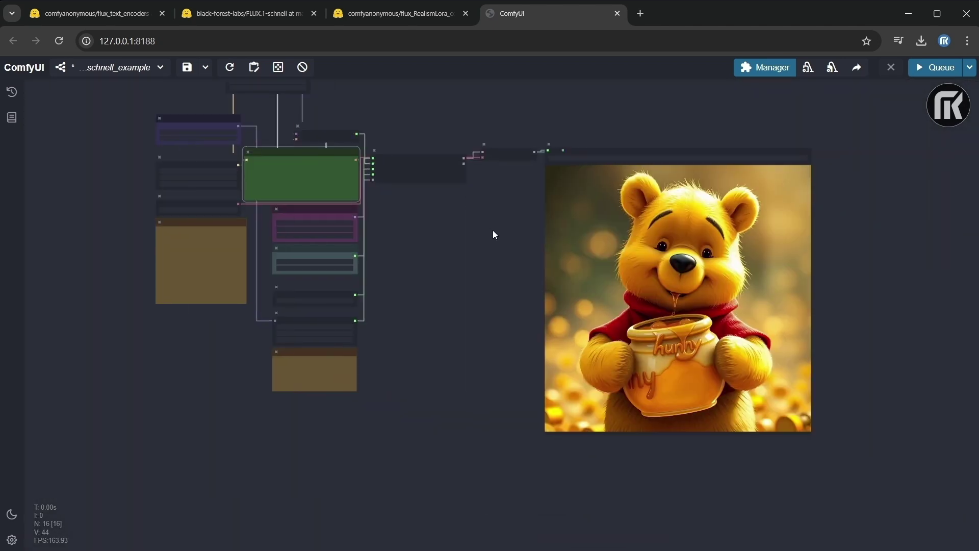
{"action": "scroll", "coordinate": [561, 286], "scroll_direction": "up", "scroll_amount": 5}
{"action": "left_click_drag", "start_coordinate": [347, 250], "coordinate": [529, 357]}
{"action": "scroll", "coordinate": [422, 294], "scroll_direction": "up", "scroll_amount": 2}
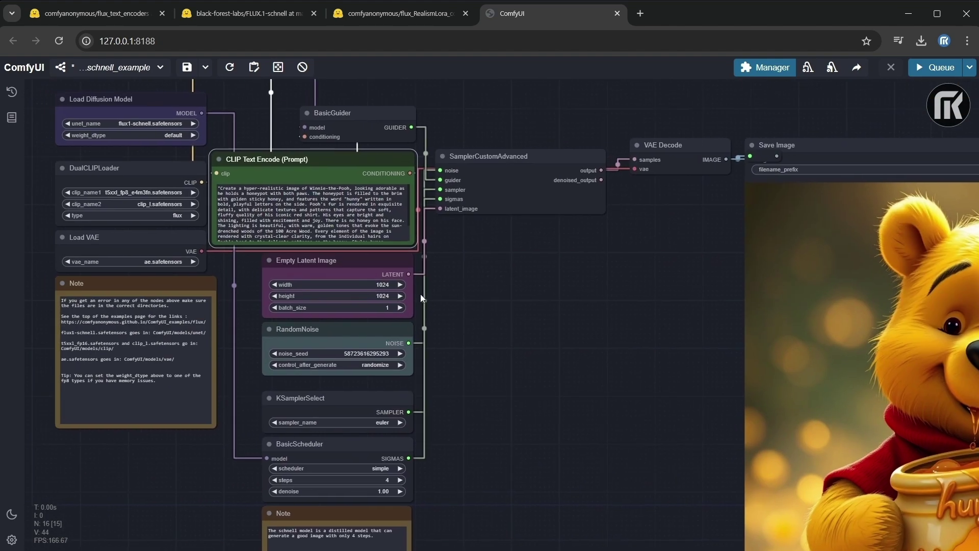
{"action": "left_click_drag", "start_coordinate": [439, 326], "coordinate": [585, 250]}
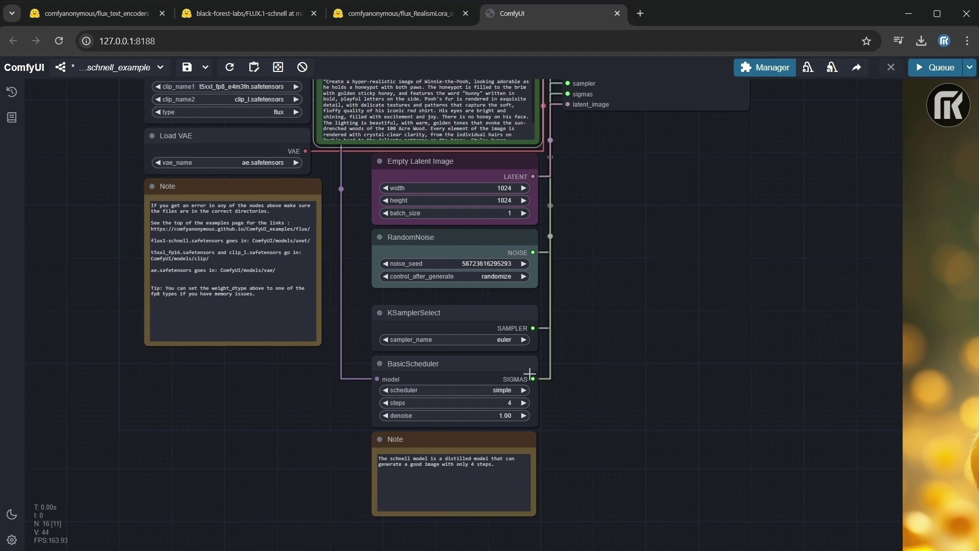
Step: Raise BasicScheduler steps from 4 to 10 and queue the Pooh image again
{"action": "left_click", "coordinate": [521, 403]}
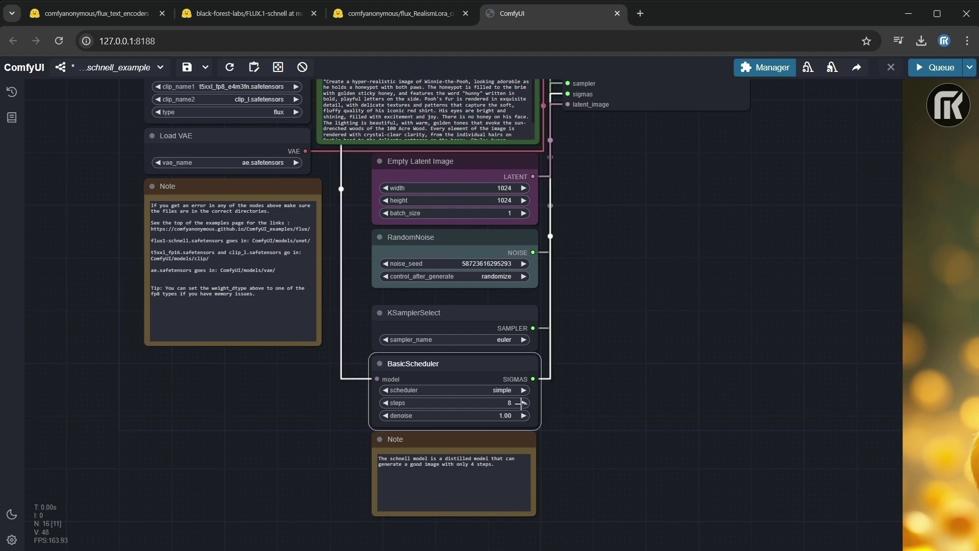
{"action": "scroll", "coordinate": [670, 332], "scroll_direction": "down", "scroll_amount": 5}
{"action": "left_click_drag", "start_coordinate": [804, 270], "coordinate": [590, 220]}
{"action": "left_click", "coordinate": [935, 67]}
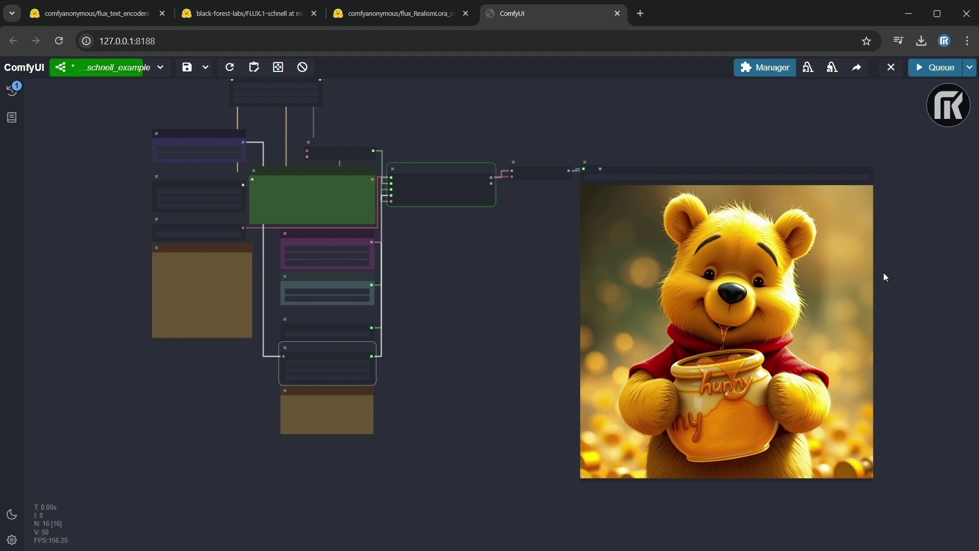
{"action": "scroll", "coordinate": [892, 275], "scroll_direction": "up", "scroll_amount": 3}
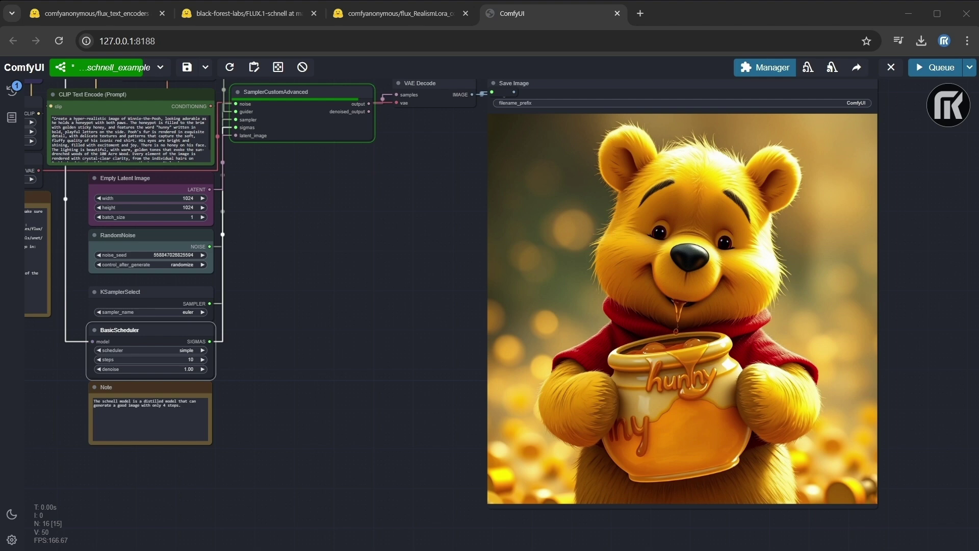
Step: Open the right-click options menu on the Load LoRA node's title
{"action": "scroll", "coordinate": [226, 270], "scroll_direction": "up", "scroll_amount": 5}
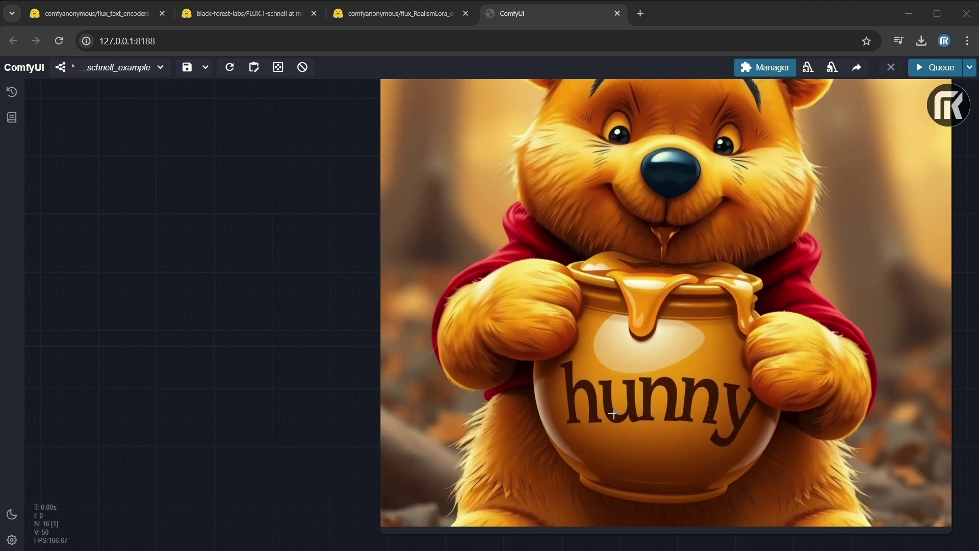
{"action": "scroll", "coordinate": [227, 270], "scroll_direction": "down", "scroll_amount": 6}
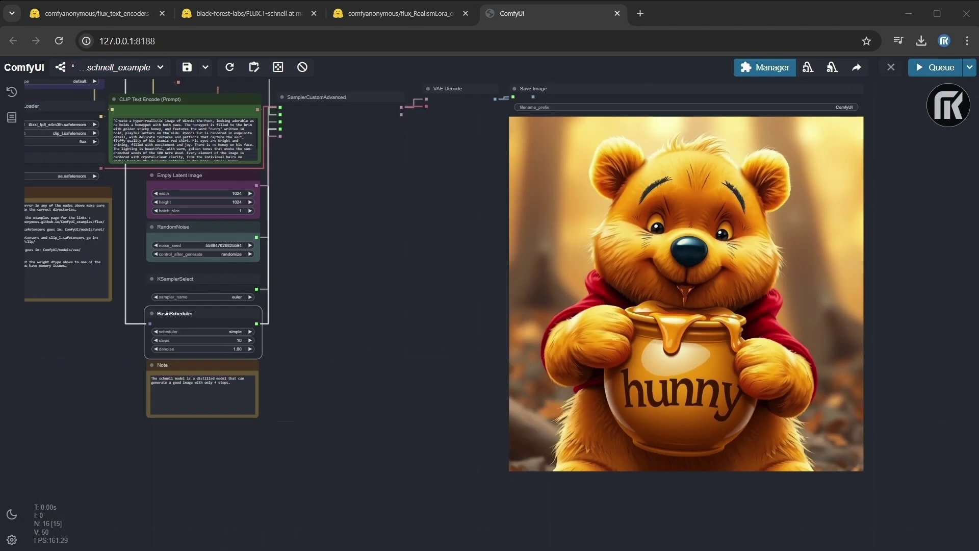
{"action": "scroll", "coordinate": [916, 343], "scroll_direction": "down", "scroll_amount": 3}
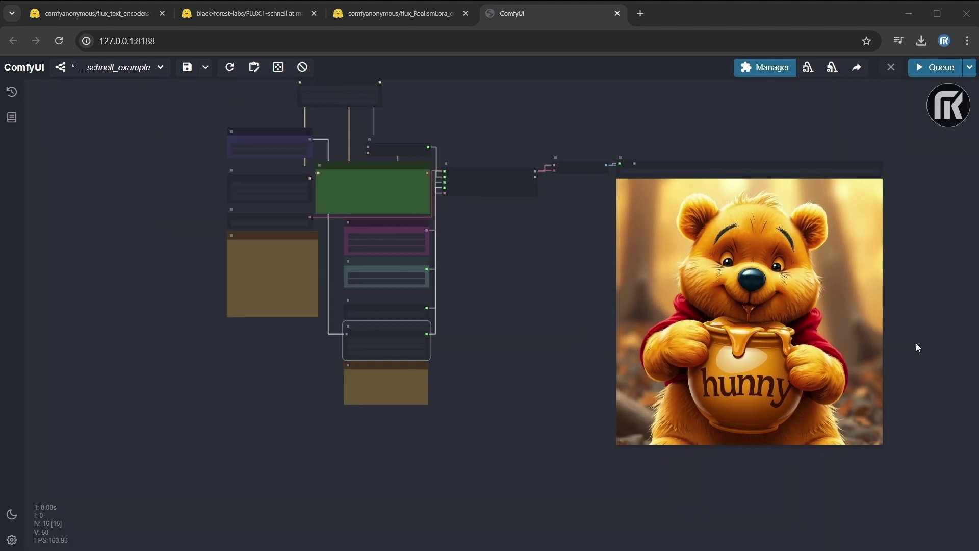
{"action": "scroll", "coordinate": [856, 398], "scroll_direction": "up", "scroll_amount": 4}
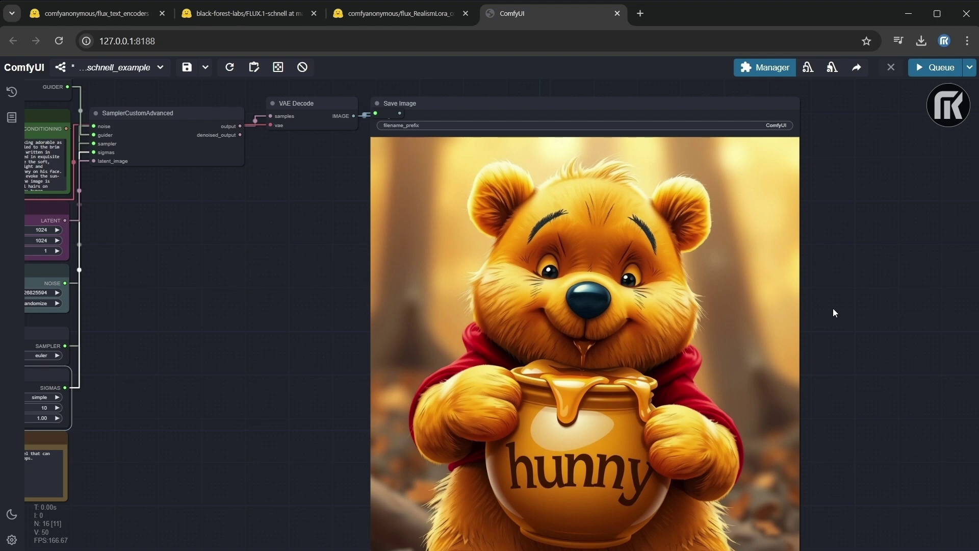
{"action": "scroll", "coordinate": [834, 312], "scroll_direction": "down", "scroll_amount": 1}
{"action": "scroll", "coordinate": [834, 312], "scroll_direction": "down", "scroll_amount": 1}
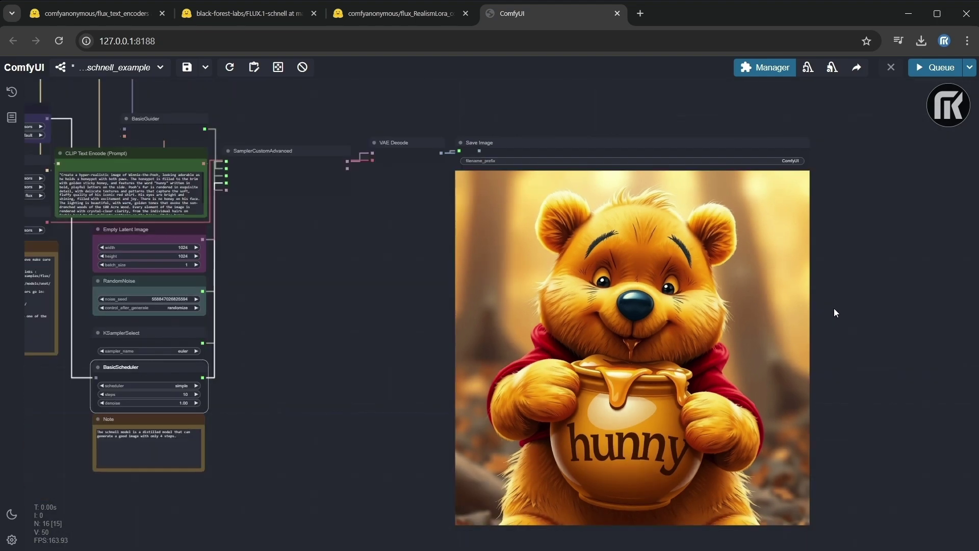
{"action": "scroll", "coordinate": [905, 319], "scroll_direction": "up", "scroll_amount": 1}
{"action": "scroll", "coordinate": [940, 320], "scroll_direction": "down", "scroll_amount": 2}
{"action": "scroll", "coordinate": [940, 320], "scroll_direction": "up", "scroll_amount": 1}
{"action": "scroll", "coordinate": [939, 317], "scroll_direction": "up", "scroll_amount": 2}
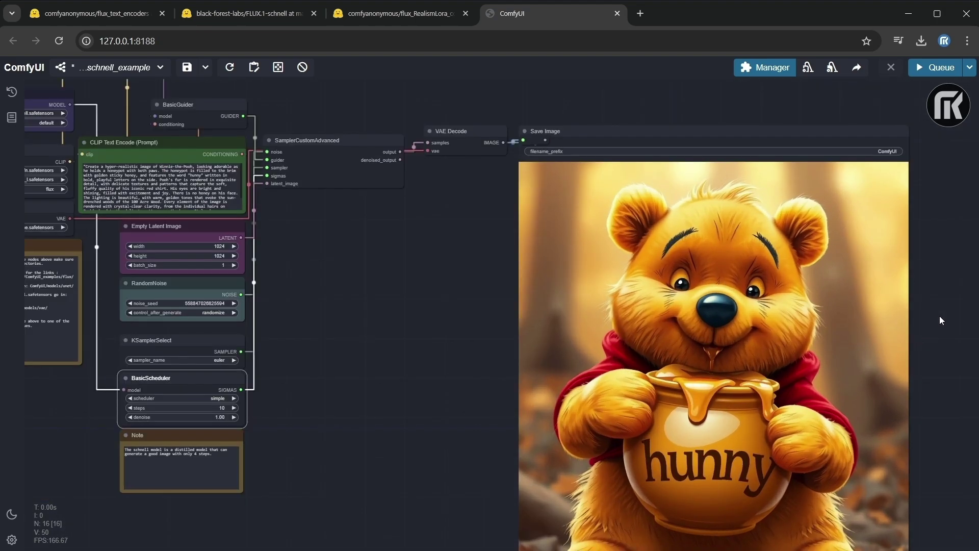
{"action": "scroll", "coordinate": [939, 316], "scroll_direction": "up", "scroll_amount": 2}
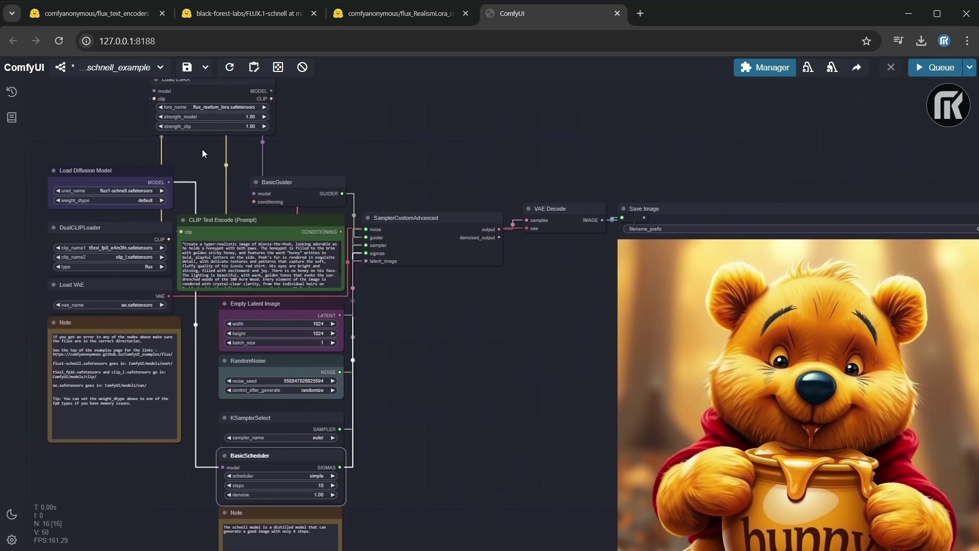
{"action": "right_click", "coordinate": [214, 82]}
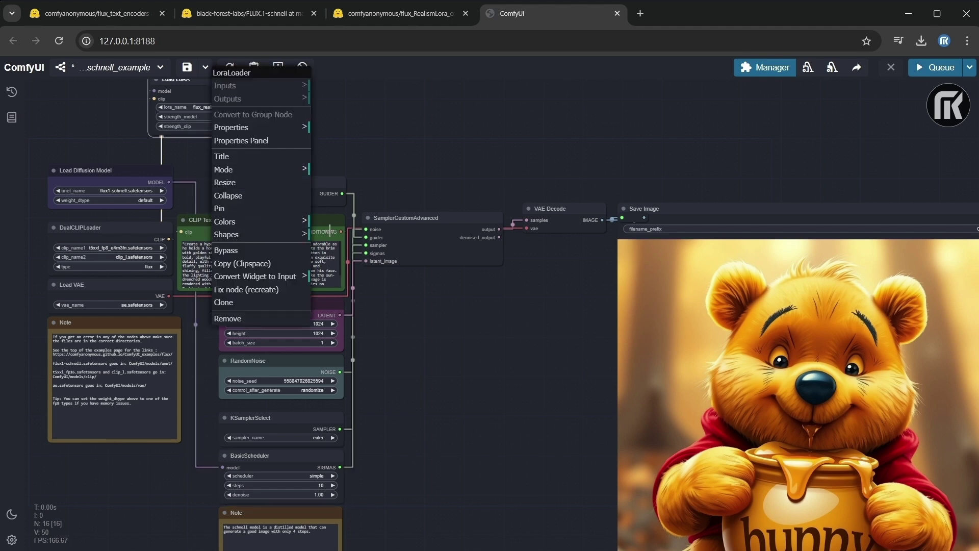
{"action": "left_click", "coordinate": [231, 252]}
{"action": "scroll", "coordinate": [814, 171], "scroll_direction": "down", "scroll_amount": 3}
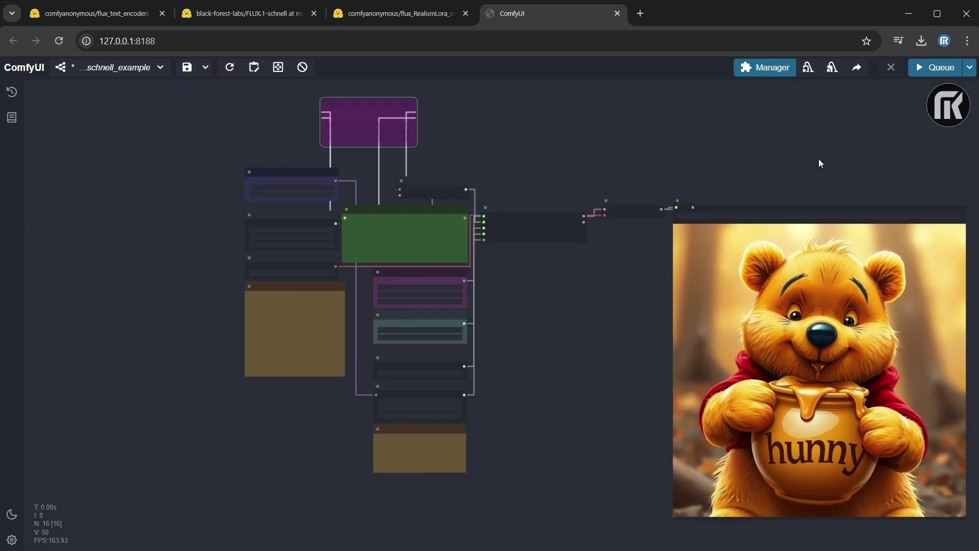
{"action": "left_click", "coordinate": [935, 67]}
{"action": "left_click_drag", "start_coordinate": [893, 169], "coordinate": [763, 145]}
{"action": "scroll", "coordinate": [793, 196], "scroll_direction": "up", "scroll_amount": 2}
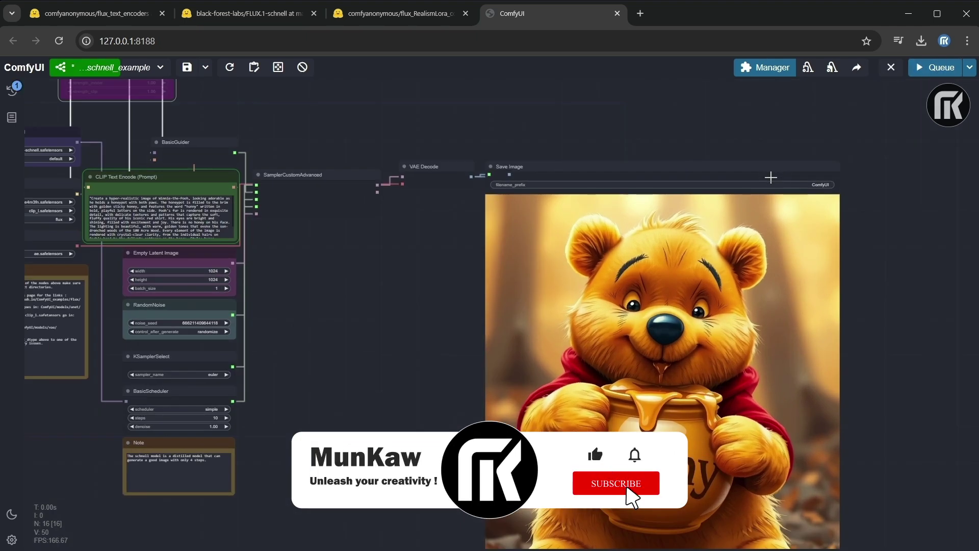
{"action": "left_click_drag", "start_coordinate": [869, 211], "coordinate": [867, 136]}
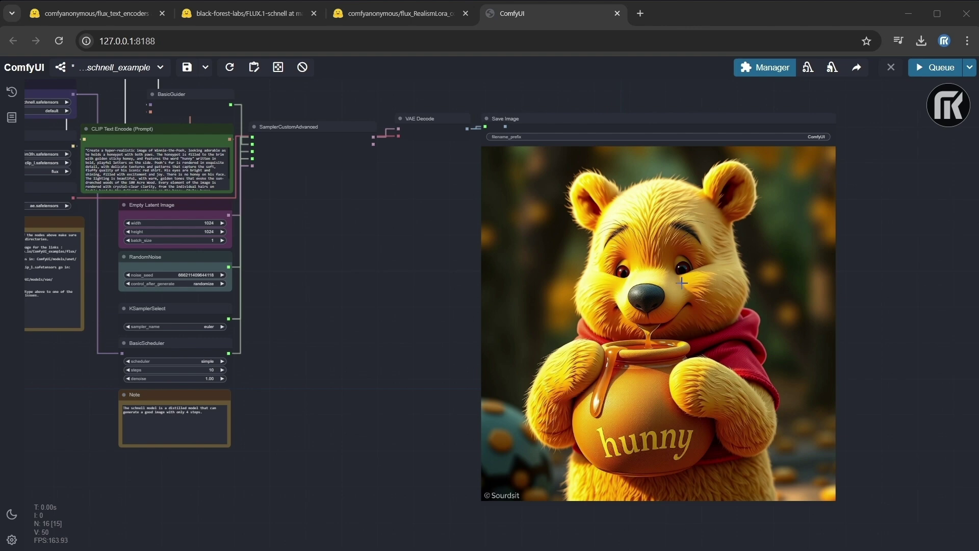
{"action": "scroll", "coordinate": [662, 289], "scroll_direction": "up", "scroll_amount": 5}
{"action": "scroll", "coordinate": [668, 306], "scroll_direction": "down", "scroll_amount": 5}
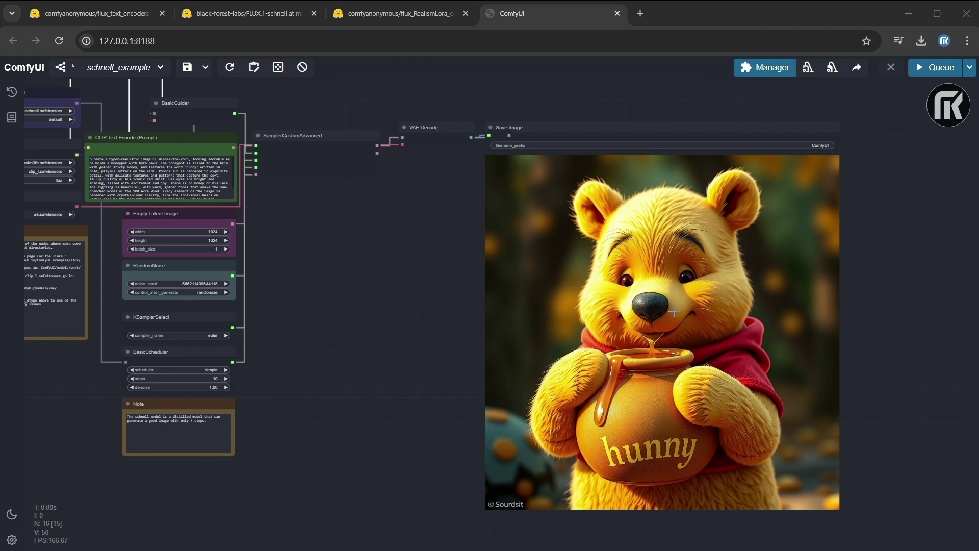
{"action": "scroll", "coordinate": [674, 311], "scroll_direction": "up", "scroll_amount": 1}
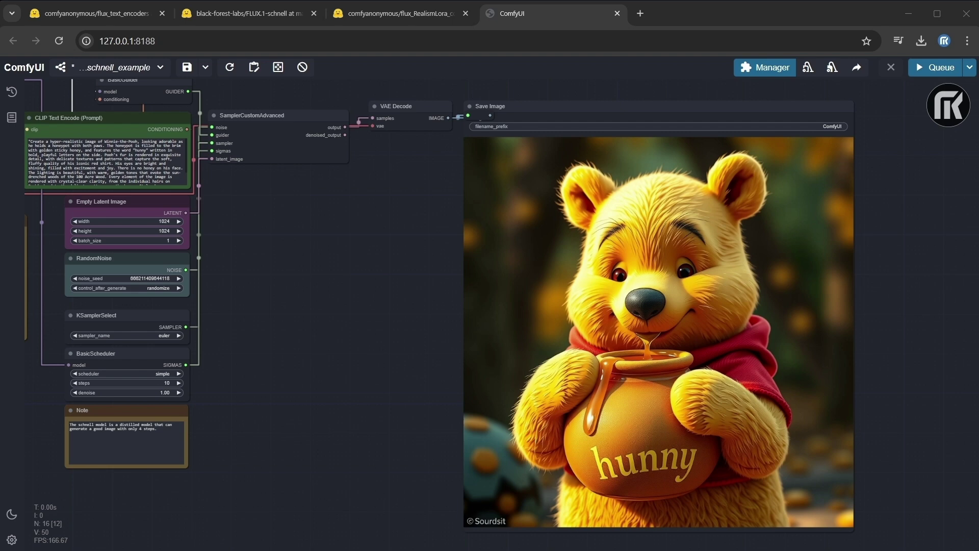
{"action": "scroll", "coordinate": [502, 314], "scroll_direction": "up", "scroll_amount": 3}
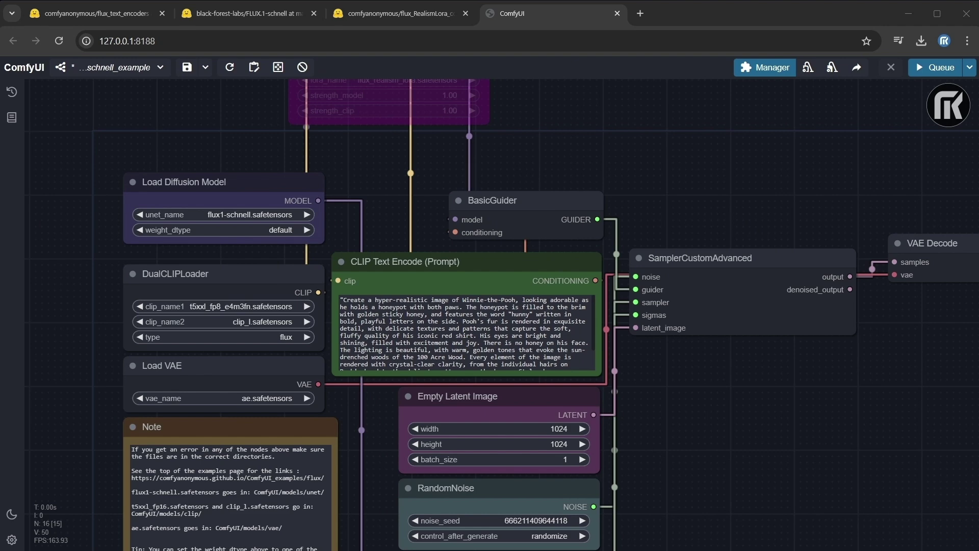
{"action": "key", "text": "alt+Tab"}
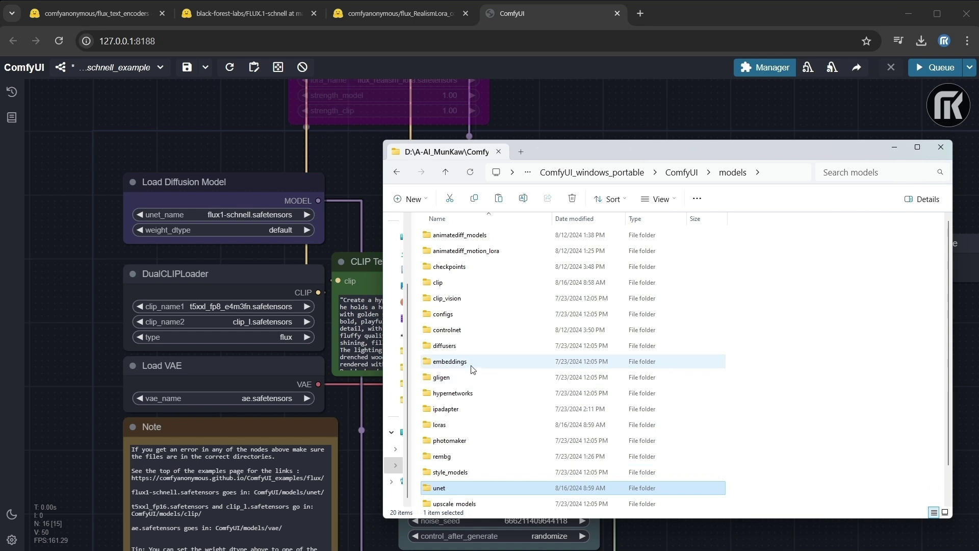
Step: Copy t5xxl_fp16.safetensors (9.11 GB) from Downloads into ComfyUI's models\clip folder
{"action": "double_click", "coordinate": [477, 290]}
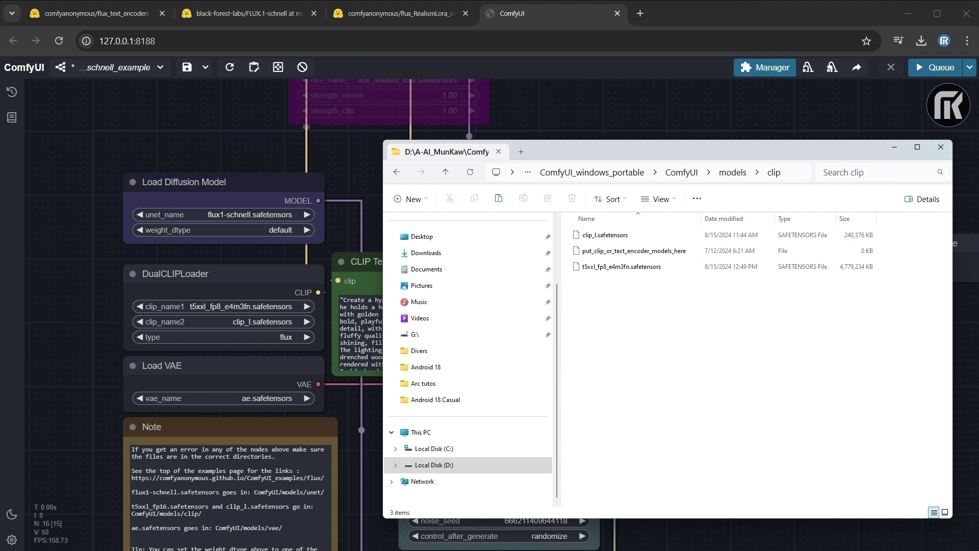
{"action": "left_click_drag", "start_coordinate": [719, 314], "coordinate": [651, 322]}
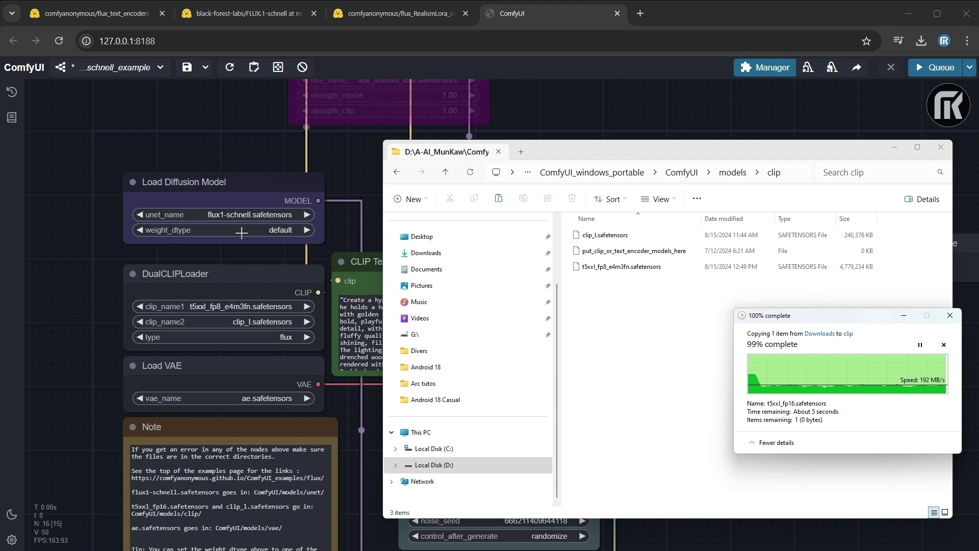
{"action": "left_click", "coordinate": [201, 139]}
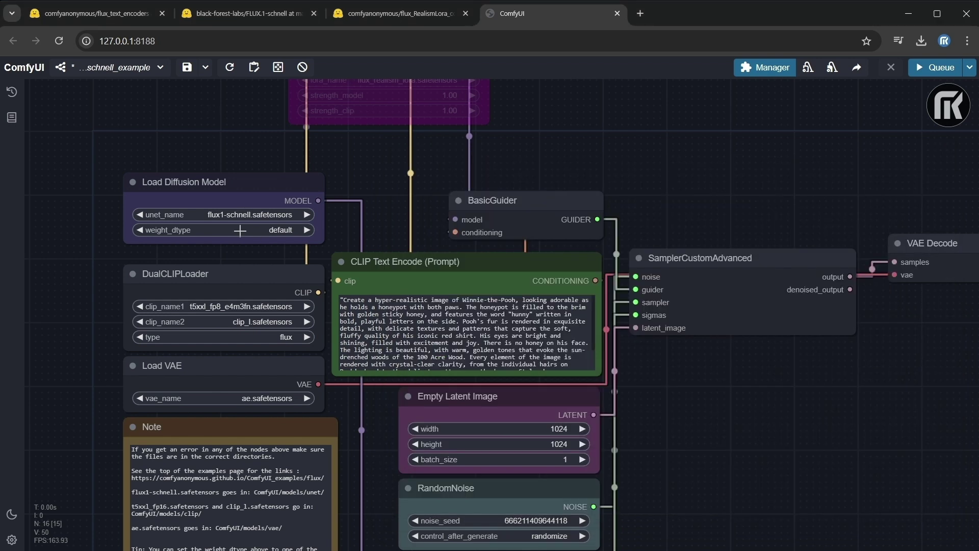
Step: Refresh the model lists and choose t5xxl_fp16.safetensors as DualCLIPLoader's clip_name1
{"action": "left_click", "coordinate": [249, 307]}
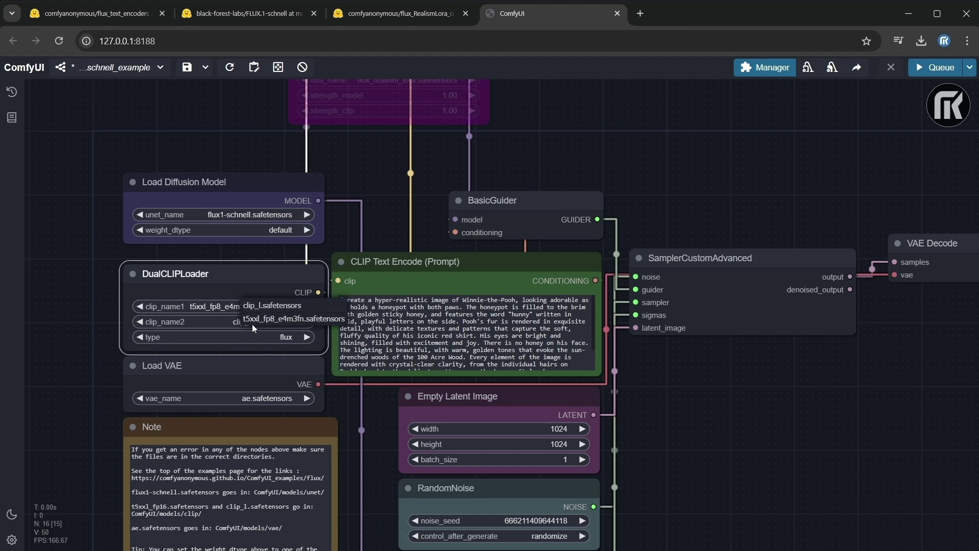
{"action": "left_click", "coordinate": [209, 162]}
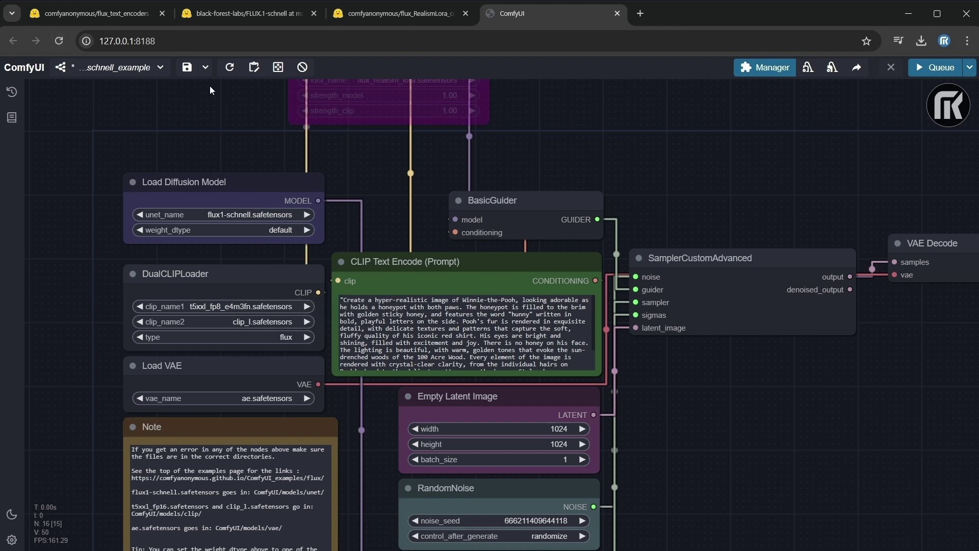
{"action": "left_click", "coordinate": [231, 69]}
{"action": "left_click", "coordinate": [252, 307]}
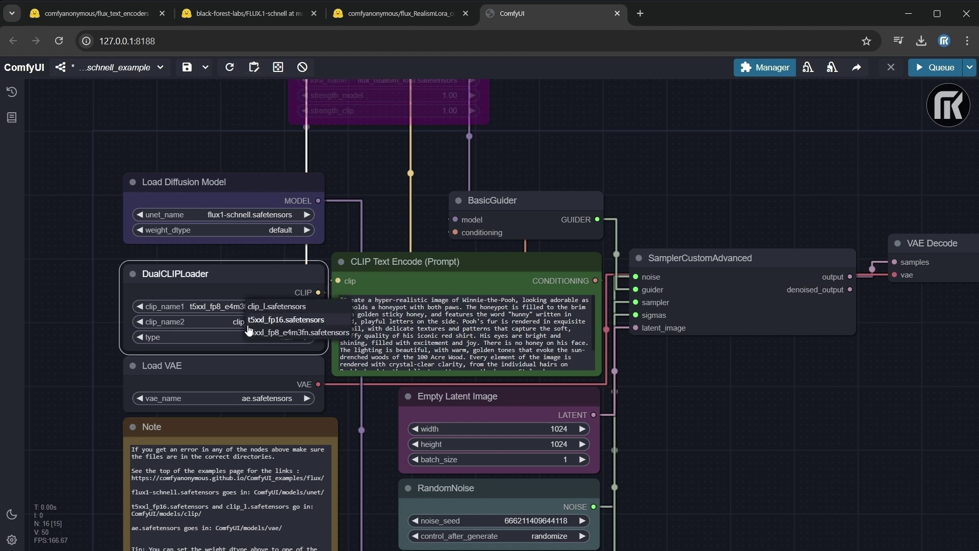
{"action": "left_click", "coordinate": [276, 319]}
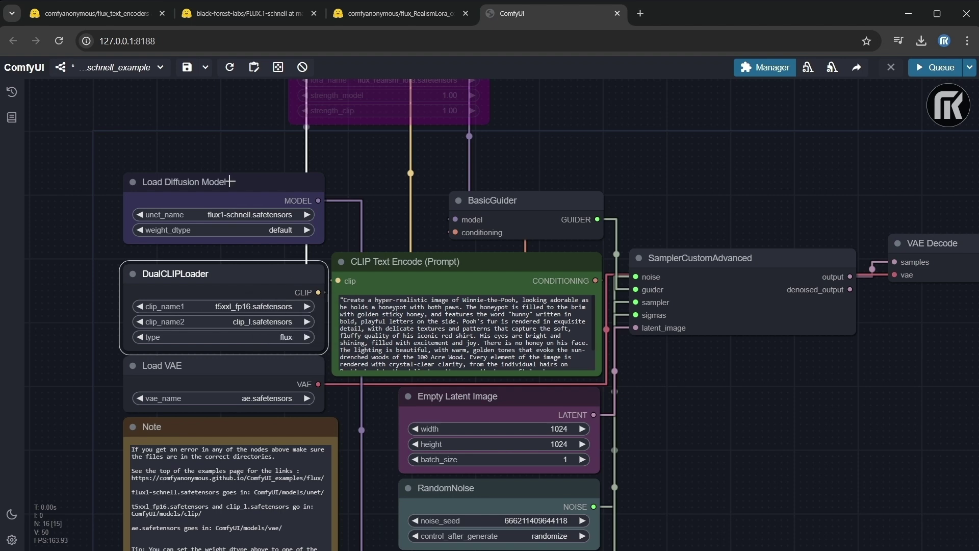
Step: Reconfirm t5xxl_fp16 as clip_name1, paired with clip_l and type flux, and reframe the workflow
{"action": "scroll", "coordinate": [263, 219], "scroll_direction": "down", "scroll_amount": 3}
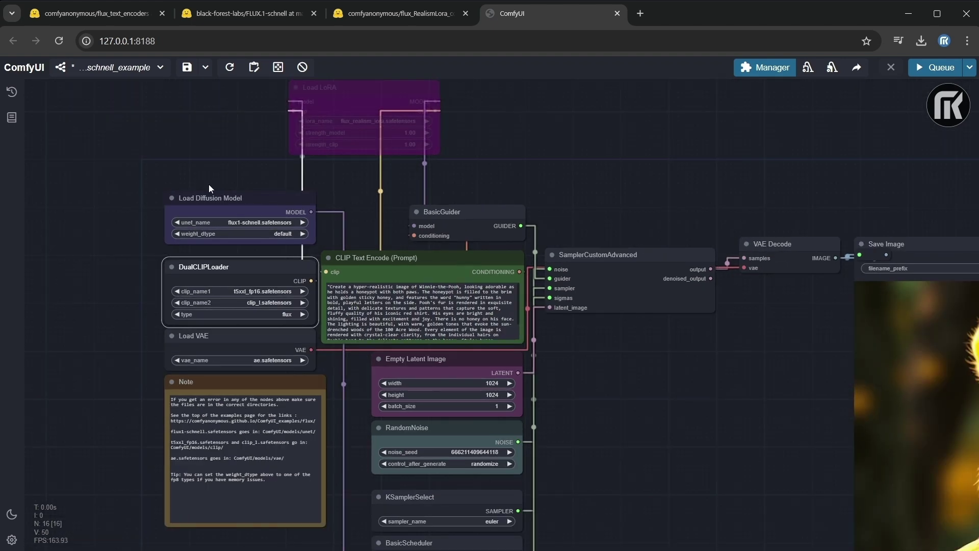
{"action": "left_click_drag", "start_coordinate": [179, 170], "coordinate": [243, 152]}
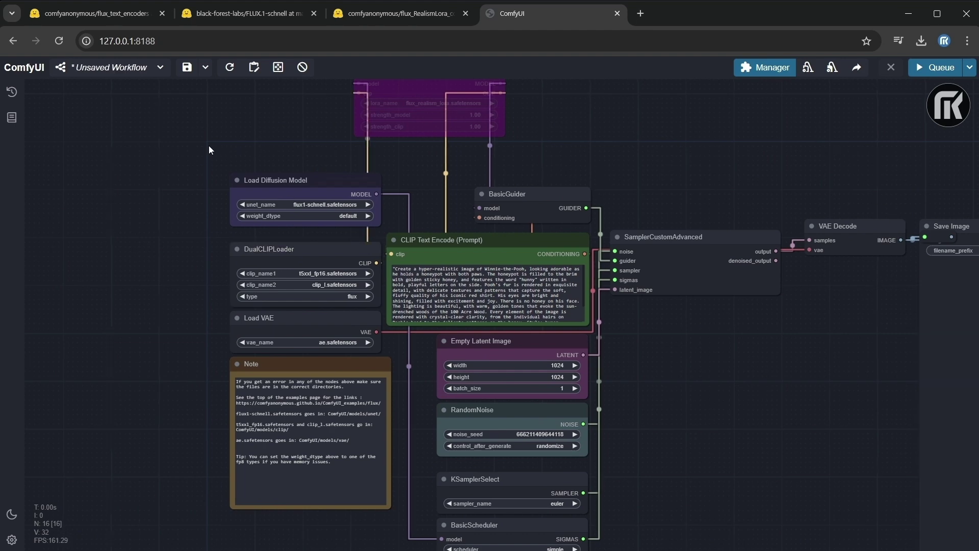
{"action": "scroll", "coordinate": [291, 247], "scroll_direction": "up", "scroll_amount": 5}
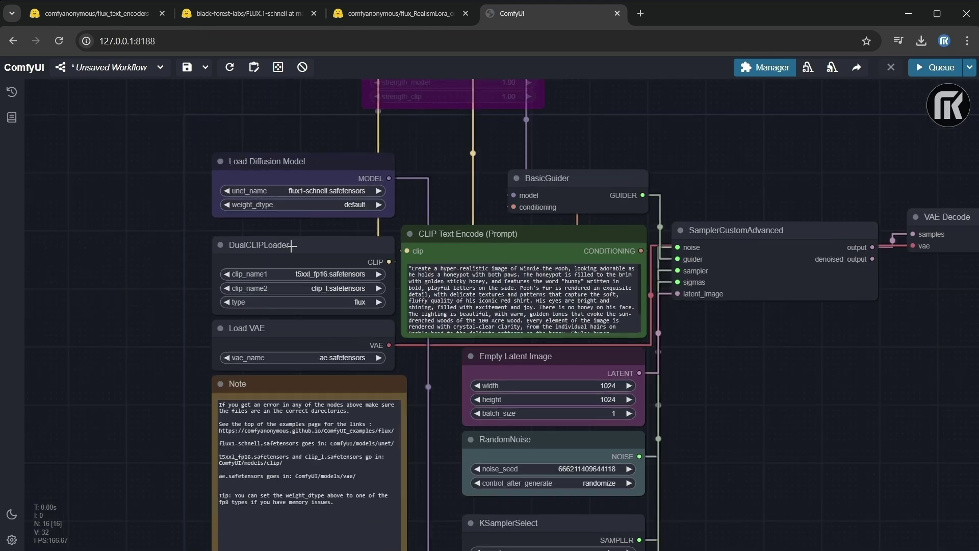
{"action": "left_click", "coordinate": [317, 275]}
{"action": "left_click", "coordinate": [330, 292]}
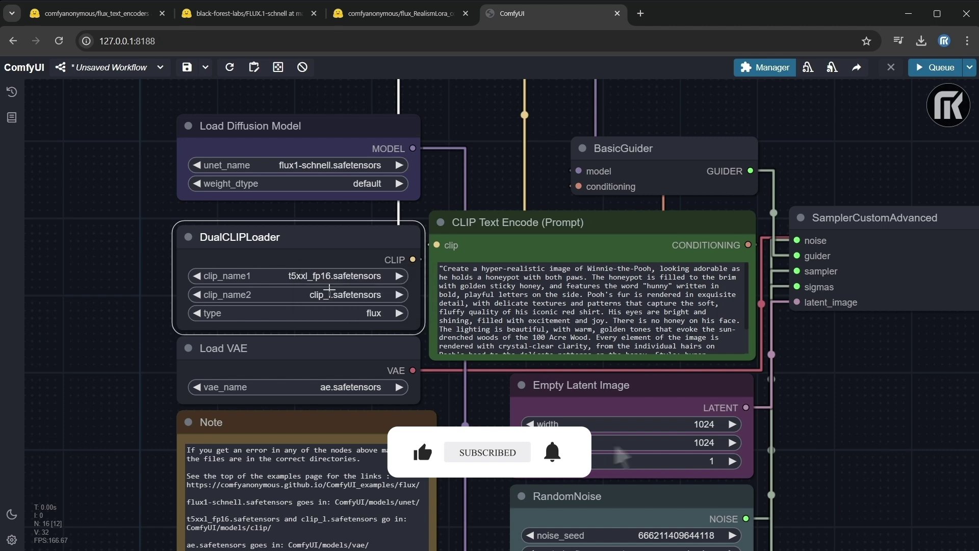
{"action": "scroll", "coordinate": [566, 216], "scroll_direction": "down", "scroll_amount": 4}
{"action": "left_click_drag", "start_coordinate": [719, 288], "coordinate": [483, 220]}
{"action": "scroll", "coordinate": [484, 220], "scroll_direction": "up", "scroll_amount": 5}
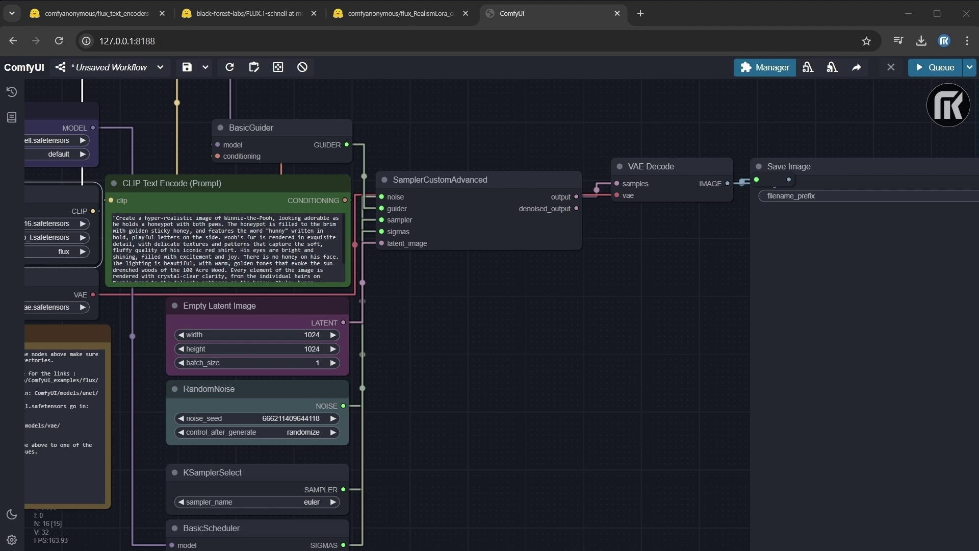
Step: Replace the Pooh prompt with the Breaking Bread poster description and queue generation
{"action": "left_click", "coordinate": [284, 230]}
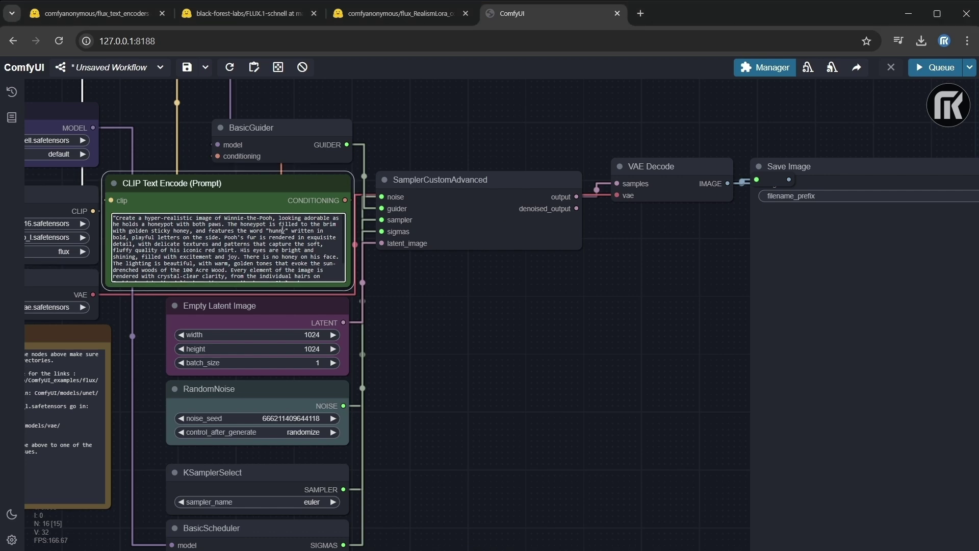
{"action": "key", "text": "ctrl+a"}
{"action": "key", "text": "ctrl+v"}
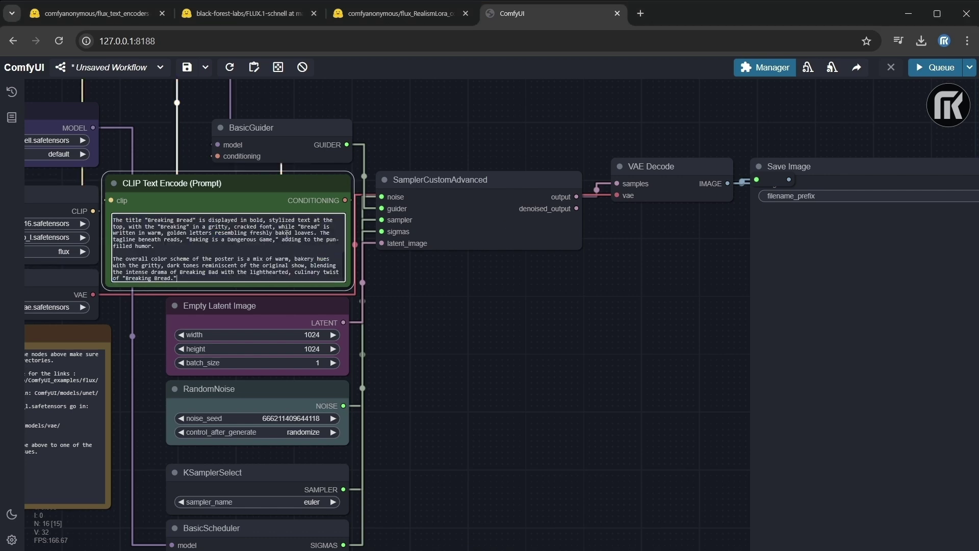
{"action": "left_click", "coordinate": [938, 68]}
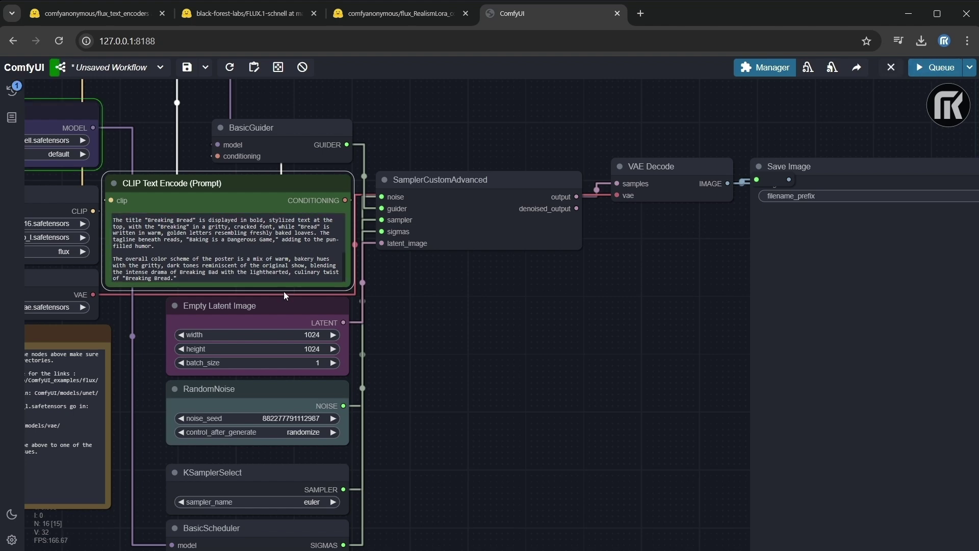
{"action": "scroll", "coordinate": [326, 304], "scroll_direction": "down", "scroll_amount": 2}
{"action": "scroll", "coordinate": [327, 304], "scroll_direction": "down", "scroll_amount": 1}
{"action": "left_click_drag", "start_coordinate": [355, 319], "coordinate": [533, 335]}
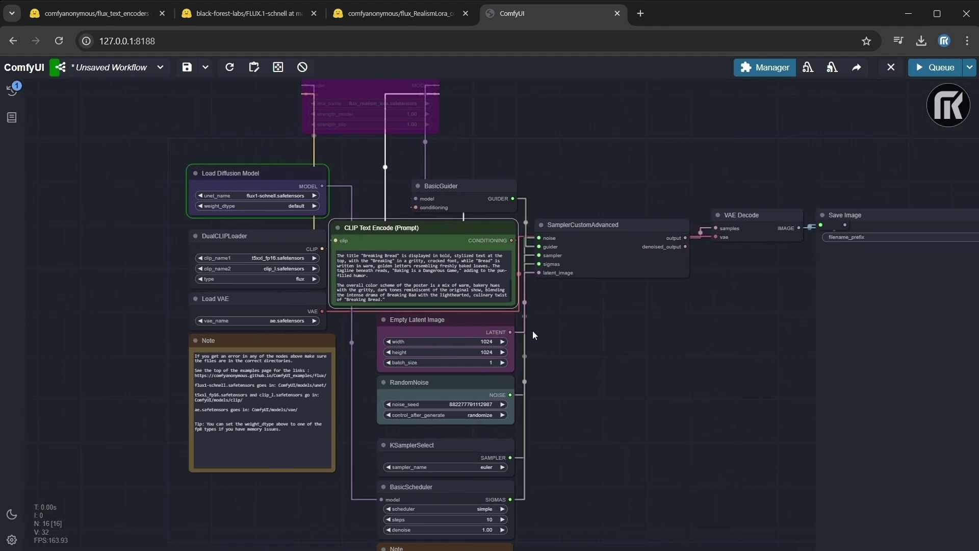
{"action": "left_click_drag", "start_coordinate": [574, 304], "coordinate": [501, 287]}
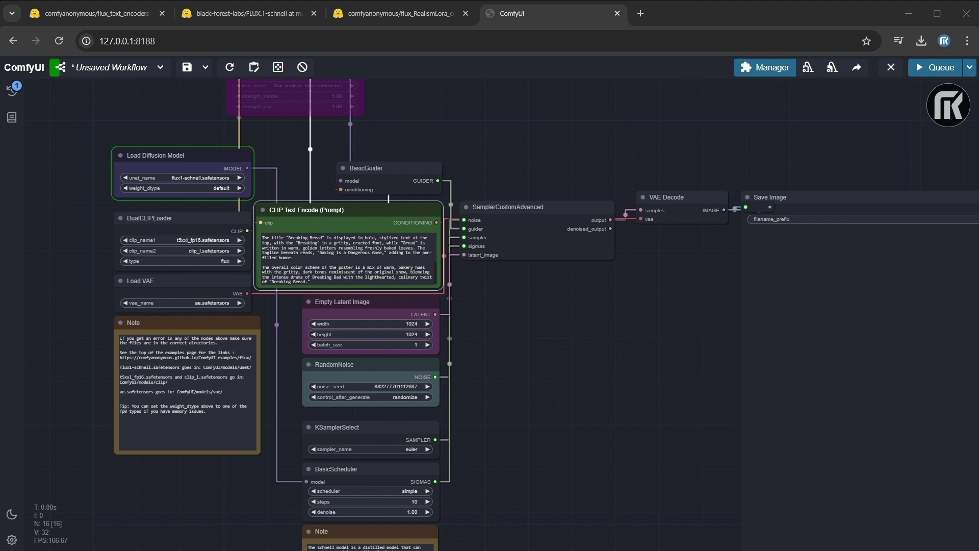
{"action": "scroll", "coordinate": [719, 452], "scroll_direction": "down", "scroll_amount": 1}
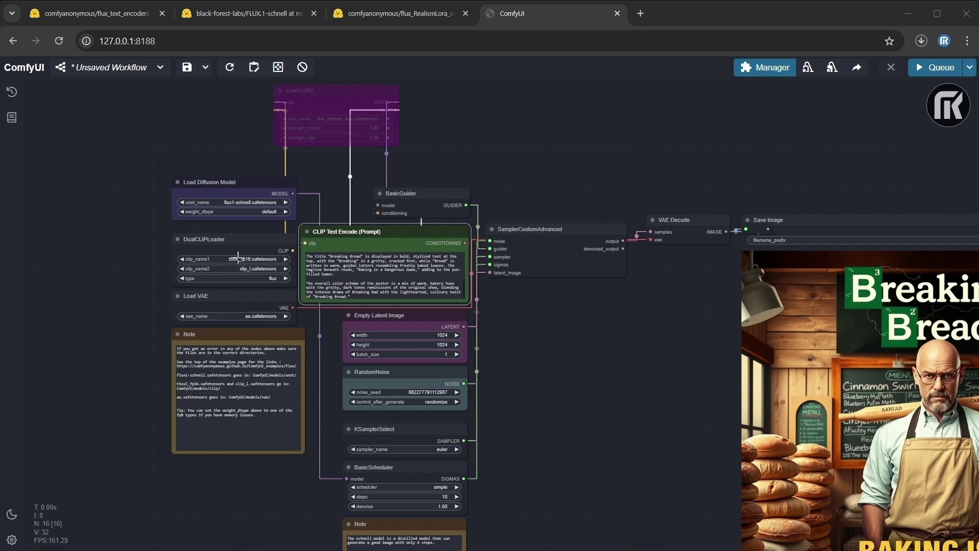
Step: Zoom and pan to inspect the generated Breaking Bread poster in the Save Image node
{"action": "scroll", "coordinate": [238, 256], "scroll_direction": "up", "scroll_amount": 3}
{"action": "scroll", "coordinate": [485, 285], "scroll_direction": "down", "scroll_amount": 3}
{"action": "scroll", "coordinate": [738, 321], "scroll_direction": "up", "scroll_amount": 1}
{"action": "left_click_drag", "start_coordinate": [738, 321], "coordinate": [407, 201]}
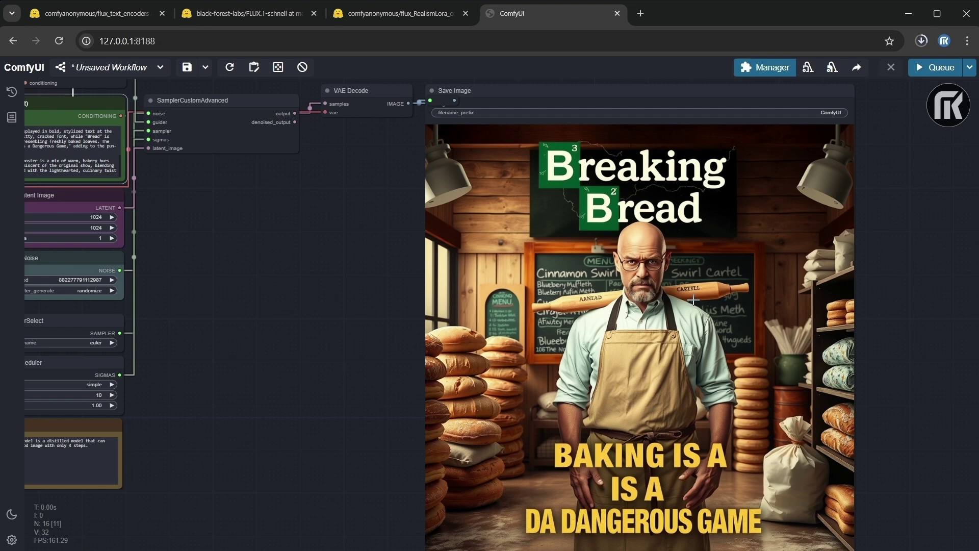
{"action": "scroll", "coordinate": [693, 299], "scroll_direction": "up", "scroll_amount": 1}
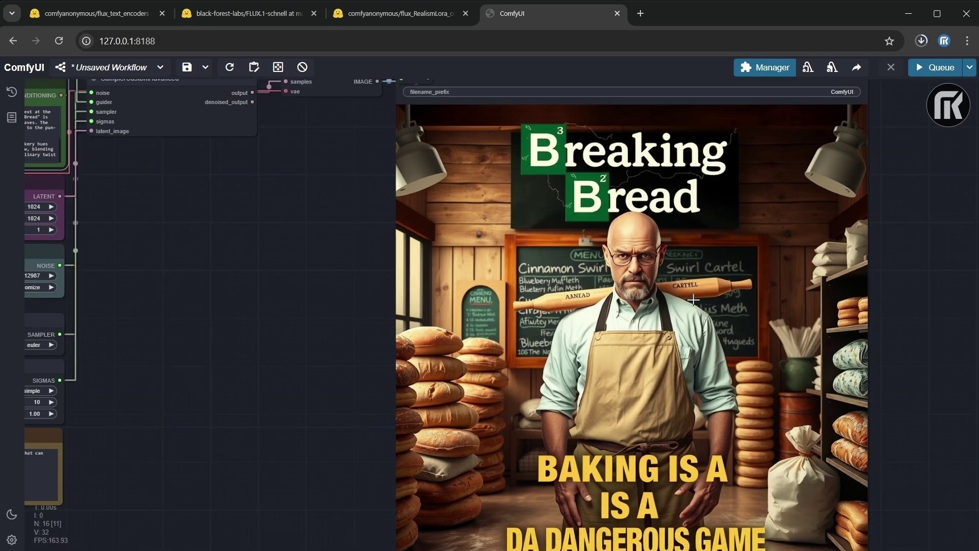
{"action": "left_click_drag", "start_coordinate": [650, 271], "coordinate": [768, 337]}
{"action": "scroll", "coordinate": [404, 284], "scroll_direction": "down", "scroll_amount": 1}
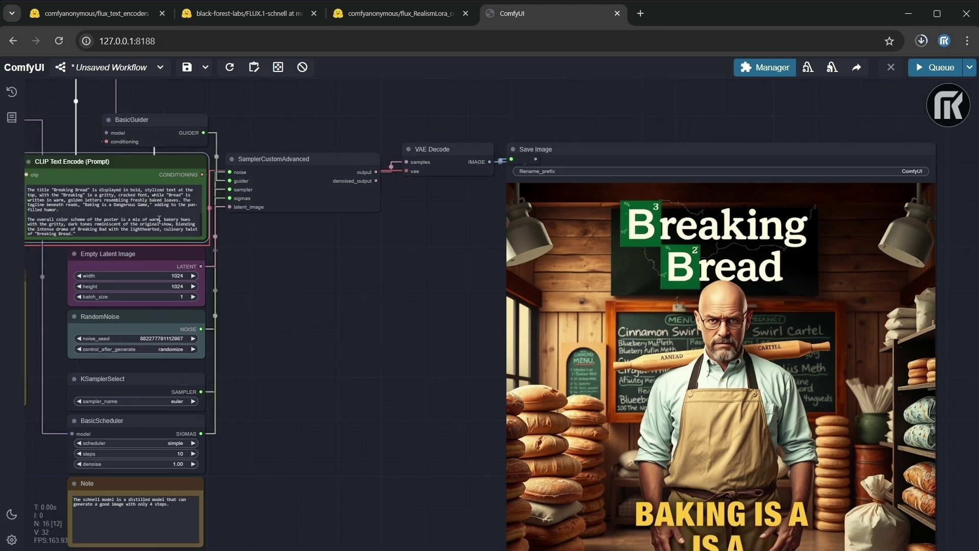
{"action": "scroll", "coordinate": [158, 216], "scroll_direction": "down", "scroll_amount": 1}
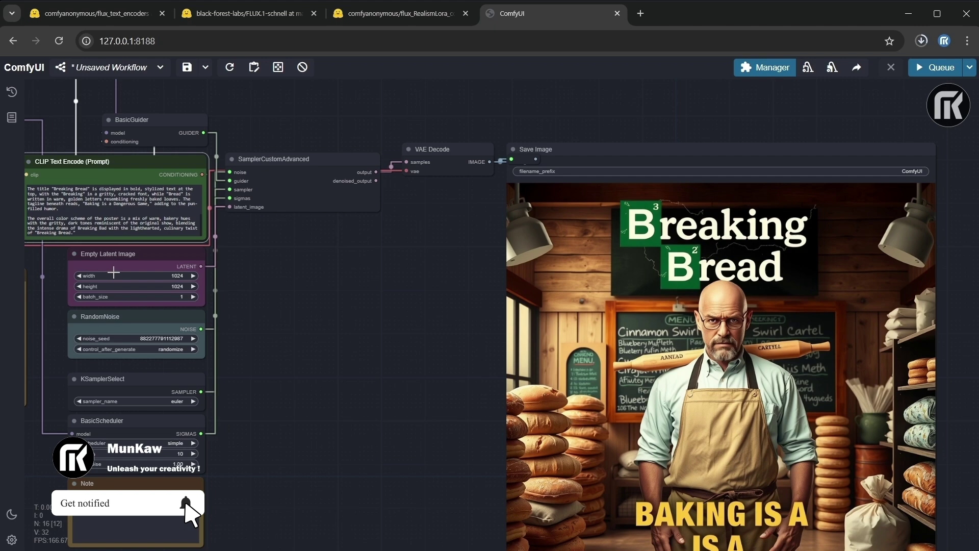
{"action": "scroll", "coordinate": [466, 323], "scroll_direction": "down", "scroll_amount": 2}
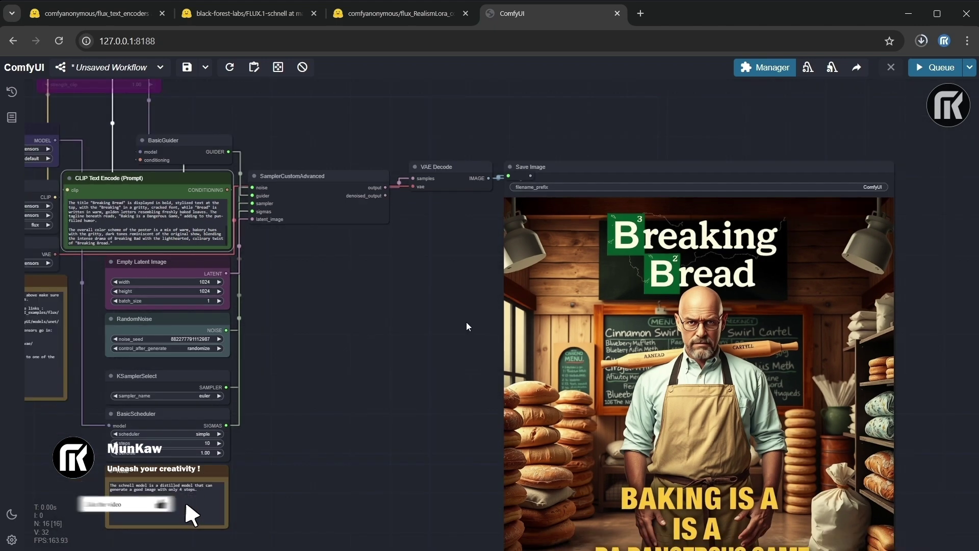
{"action": "scroll", "coordinate": [466, 322], "scroll_direction": "up", "scroll_amount": 3}
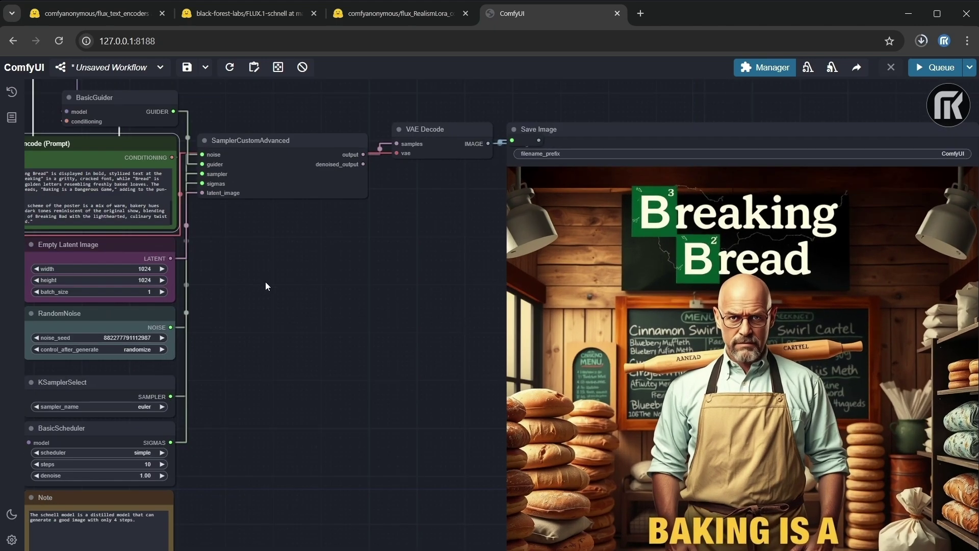
Step: Pan across the workflow to review the loader and note nodes alongside the poster
{"action": "left_click_drag", "start_coordinate": [265, 282], "coordinate": [543, 315]}
{"action": "scroll", "coordinate": [421, 258], "scroll_direction": "down", "scroll_amount": 2}
{"action": "scroll", "coordinate": [421, 258], "scroll_direction": "up", "scroll_amount": 2}
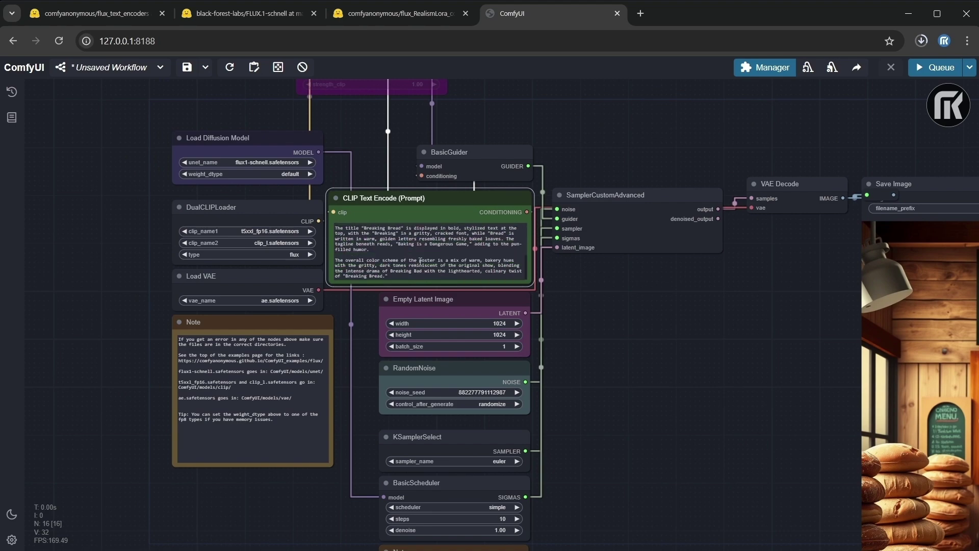
{"action": "scroll", "coordinate": [577, 272], "scroll_direction": "up", "scroll_amount": 4}
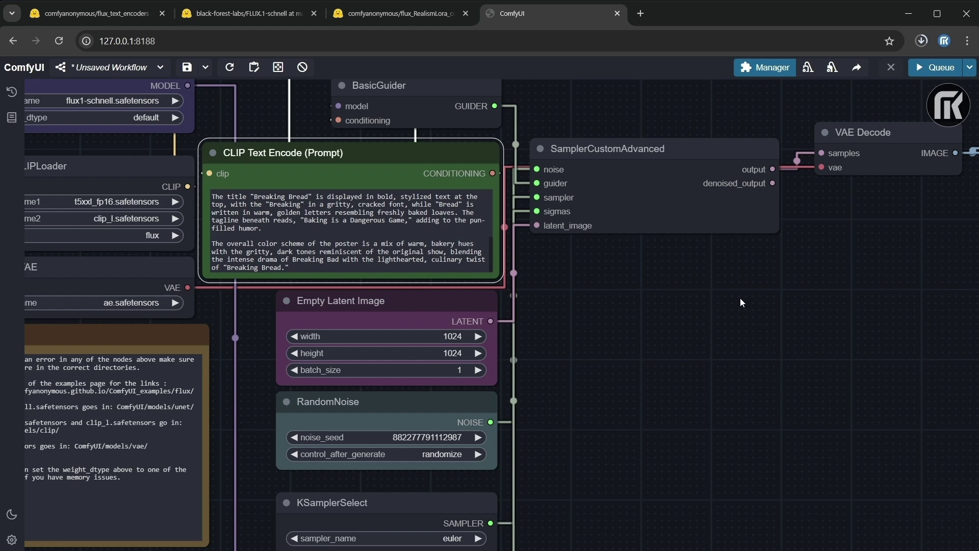
{"action": "scroll", "coordinate": [741, 301], "scroll_direction": "down", "scroll_amount": 4}
{"action": "left_click_drag", "start_coordinate": [777, 322], "coordinate": [307, 182]}
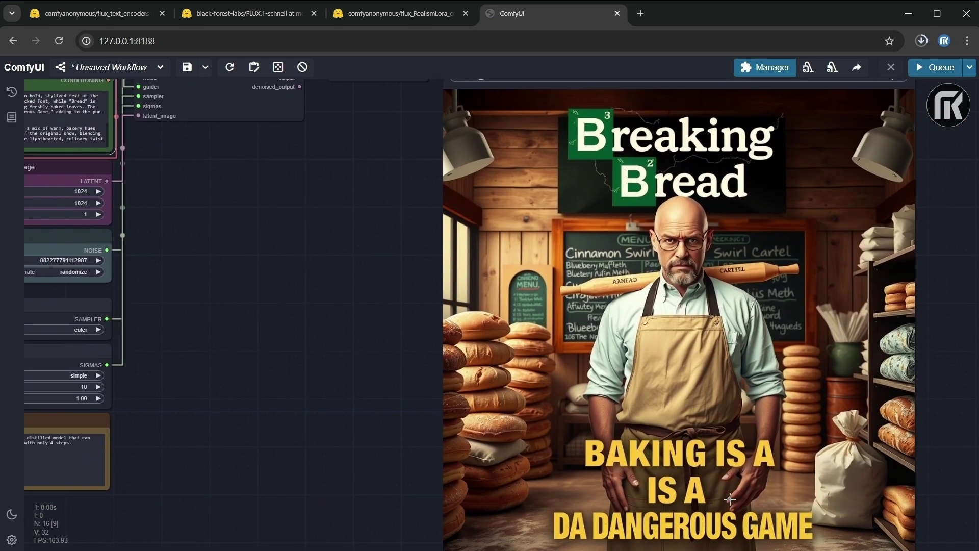
{"action": "scroll", "coordinate": [761, 479], "scroll_direction": "down", "scroll_amount": 2}
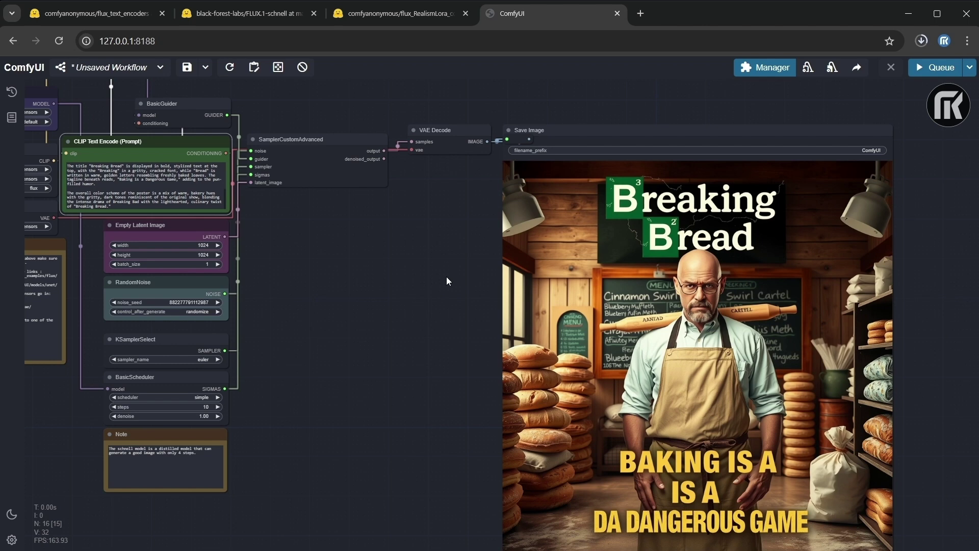
{"action": "scroll", "coordinate": [446, 281], "scroll_direction": "down", "scroll_amount": 2}
{"action": "left_click_drag", "start_coordinate": [447, 281], "coordinate": [495, 301]}
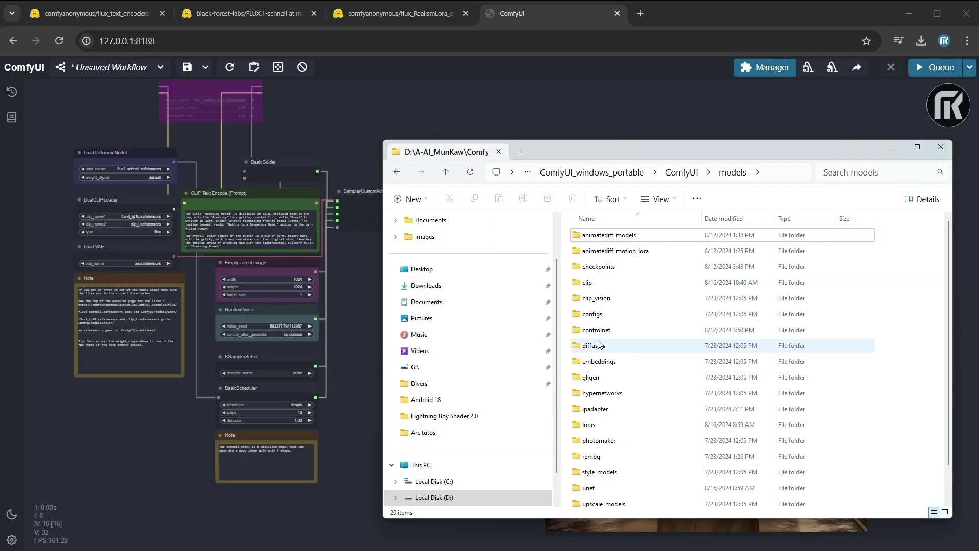
Step: Copy the flux1-dev-bnb-nf4-v2 checkpoint from Downloads into models\checkpoints
{"action": "double_click", "coordinate": [629, 267]}
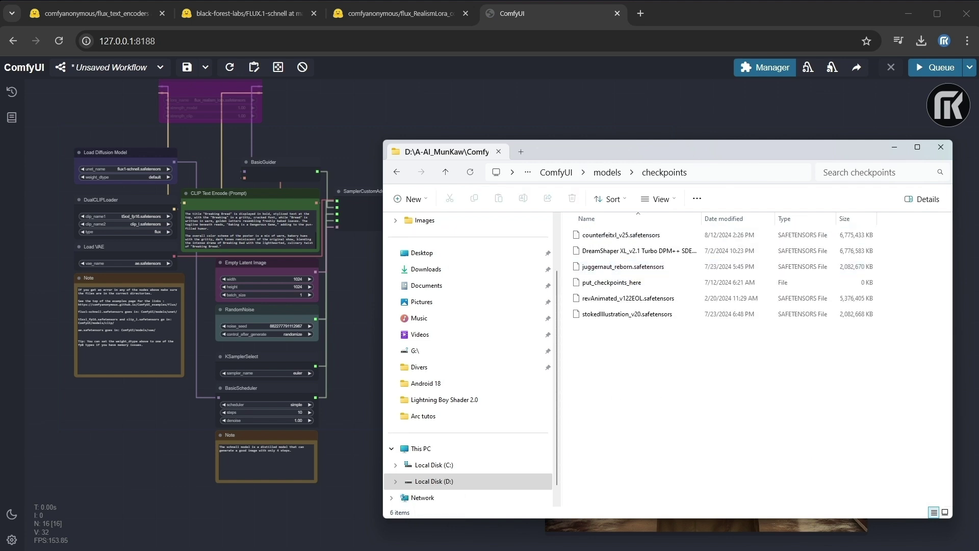
{"action": "left_click_drag", "start_coordinate": [816, 352], "coordinate": [689, 384]}
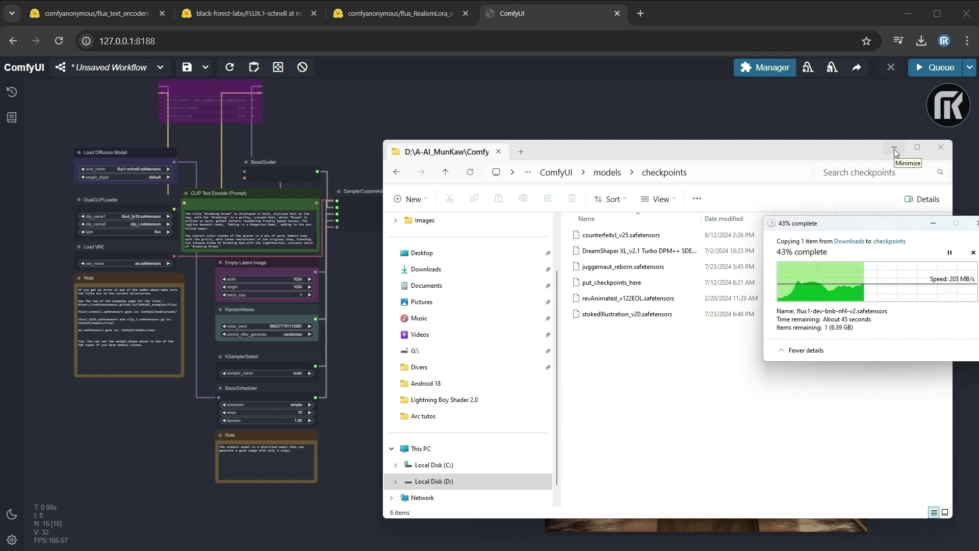
{"action": "left_click_drag", "start_coordinate": [841, 223], "coordinate": [654, 208]}
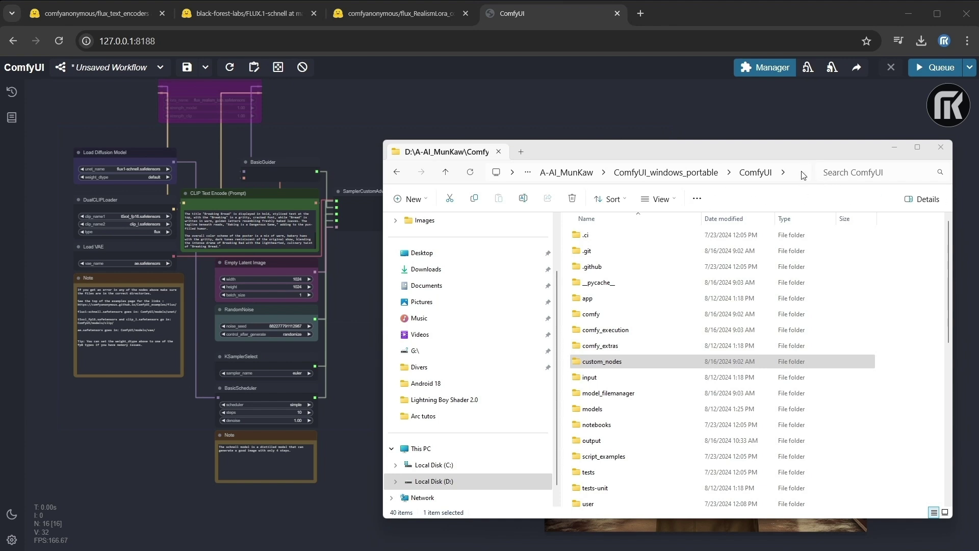
Step: Open a Command Prompt in ComfyUI\custom_nodes by entering cmd in the address bar
{"action": "left_click", "coordinate": [703, 173]}
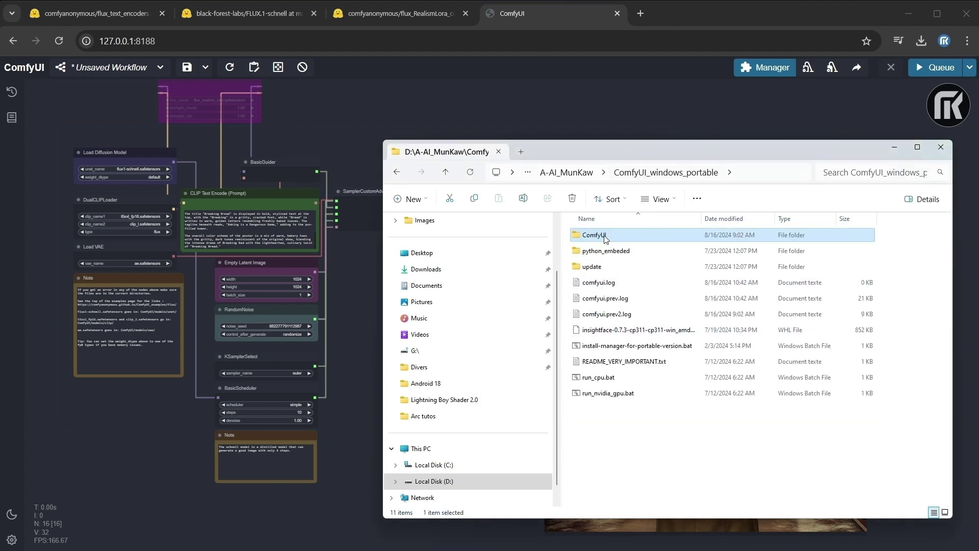
{"action": "double_click", "coordinate": [638, 235]}
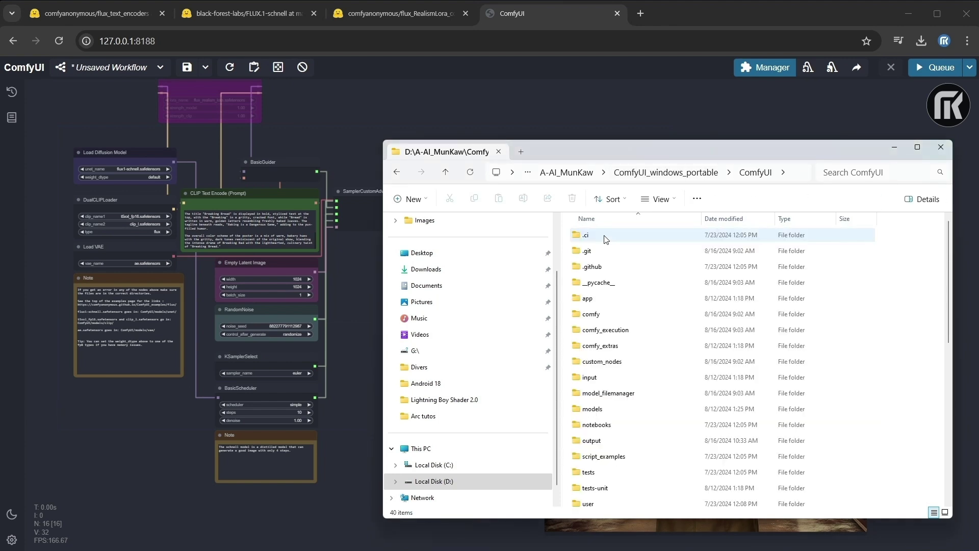
{"action": "double_click", "coordinate": [614, 364]}
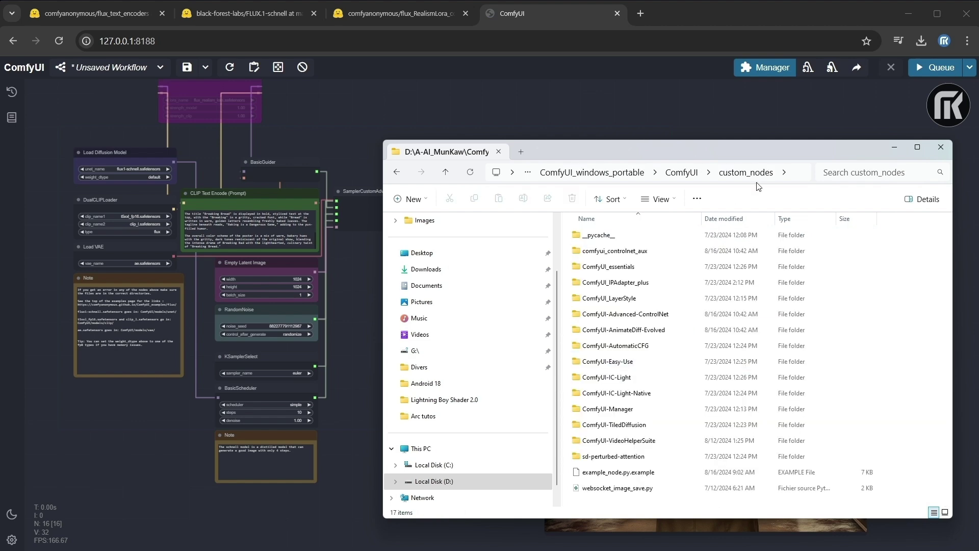
{"action": "left_click", "coordinate": [794, 174]}
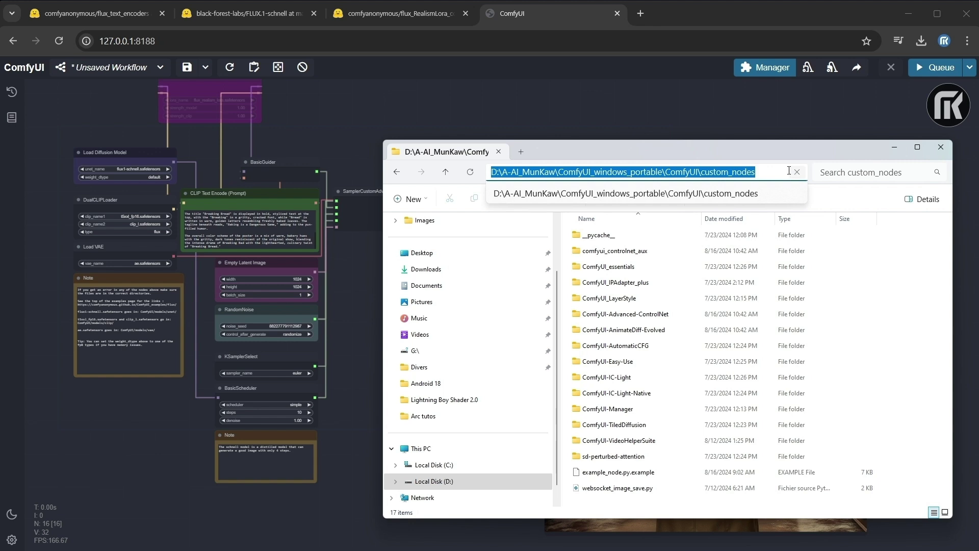
{"action": "type", "text": "cmd"}
{"action": "key", "text": "Return"}
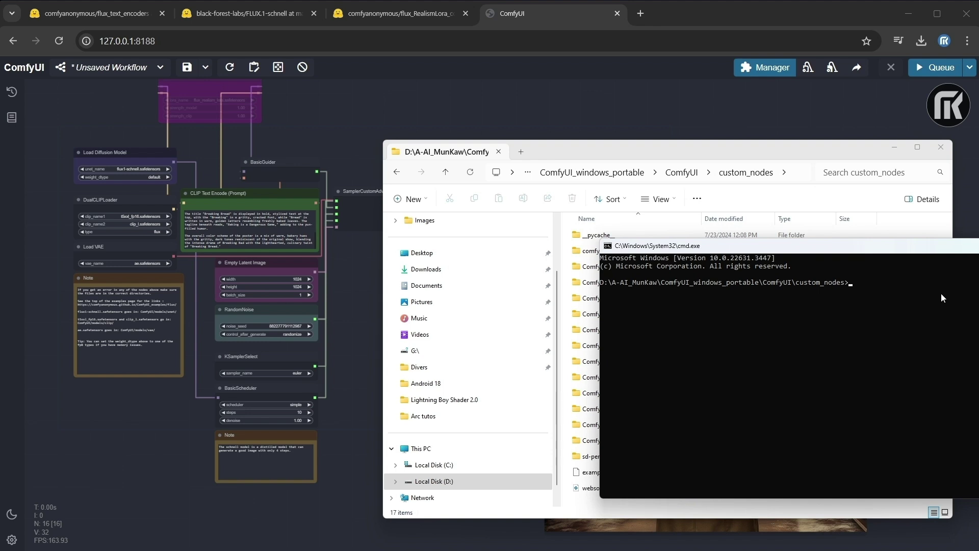
Step: Git-clone ComfyUI_bitsandbytes_NF4 into custom_nodes, then open its new folder to confirm it
{"action": "type", "text": "git clone https://github.com/comfyanonymous/ComfyUI_bitsandbytes_NF4.git"}
{"action": "key", "text": "Return"}
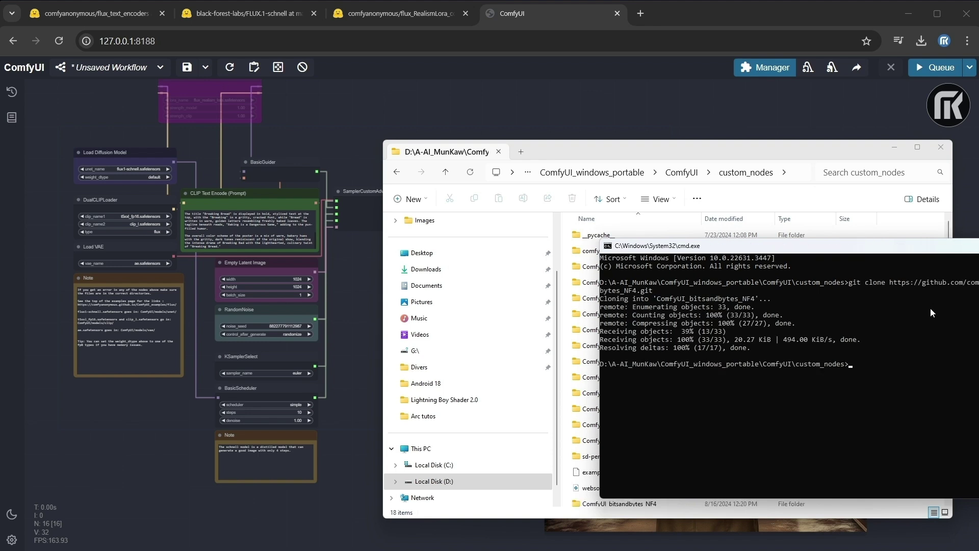
{"action": "key", "text": "alt+F4"}
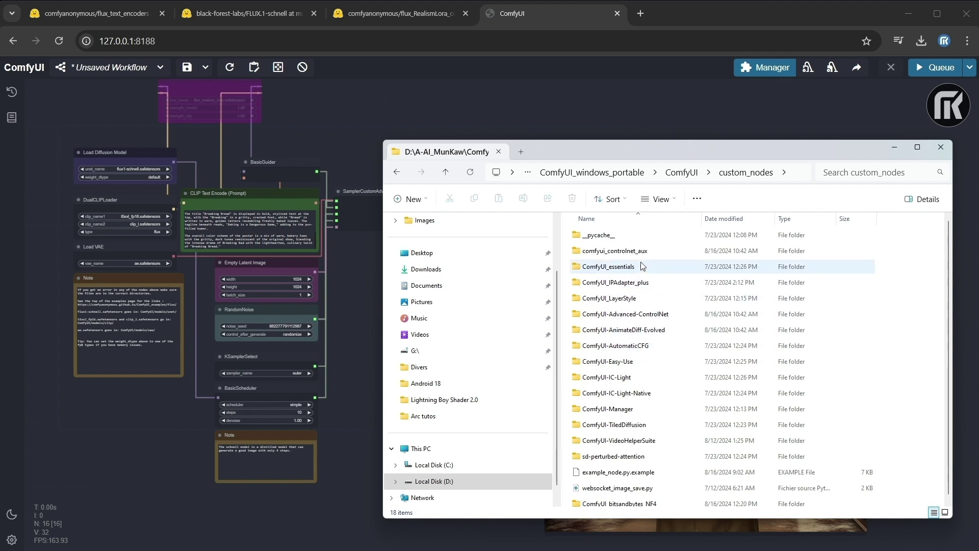
{"action": "scroll", "coordinate": [643, 272], "scroll_direction": "down", "scroll_amount": 1}
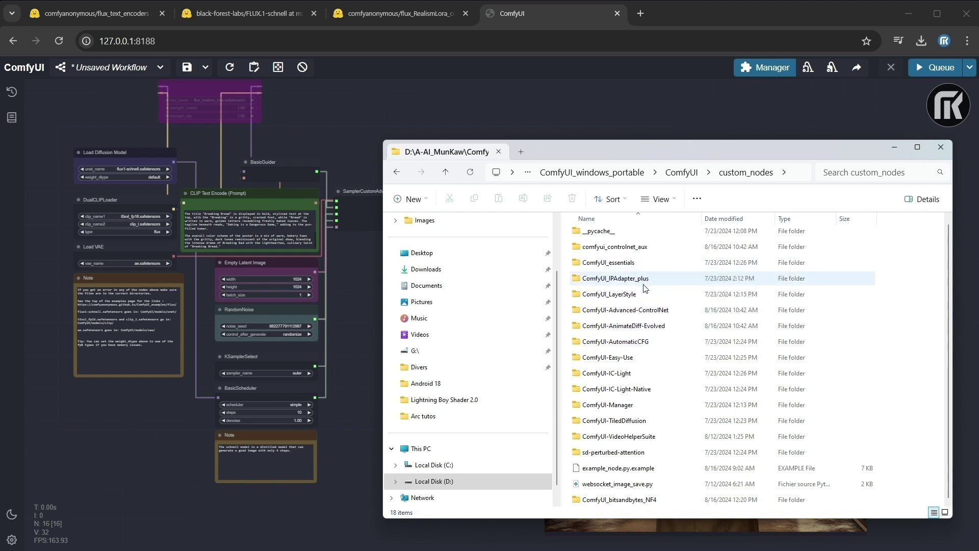
{"action": "double_click", "coordinate": [623, 498]}
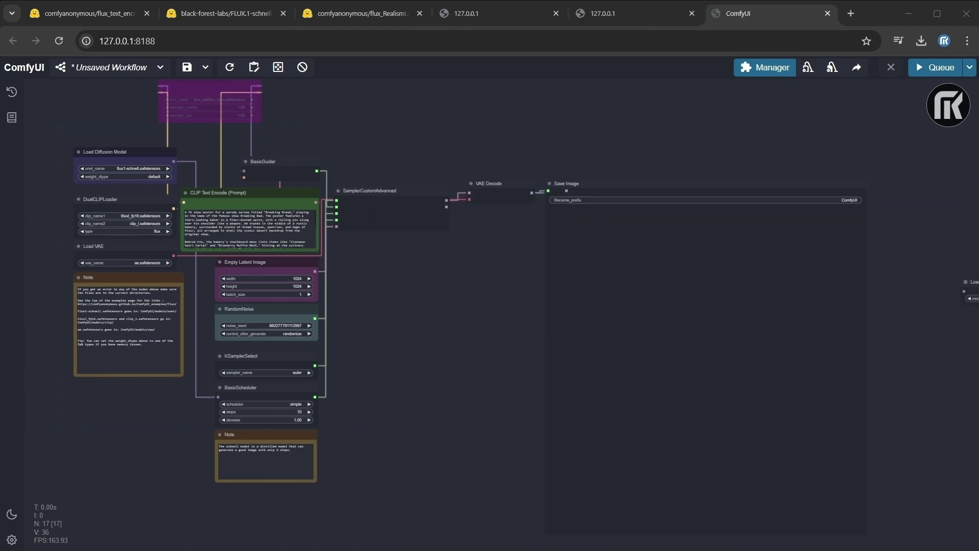
Step: In the Manager, keep the dev channel, then search the model list for nf4 and clear the search
{"action": "left_click", "coordinate": [762, 68]}
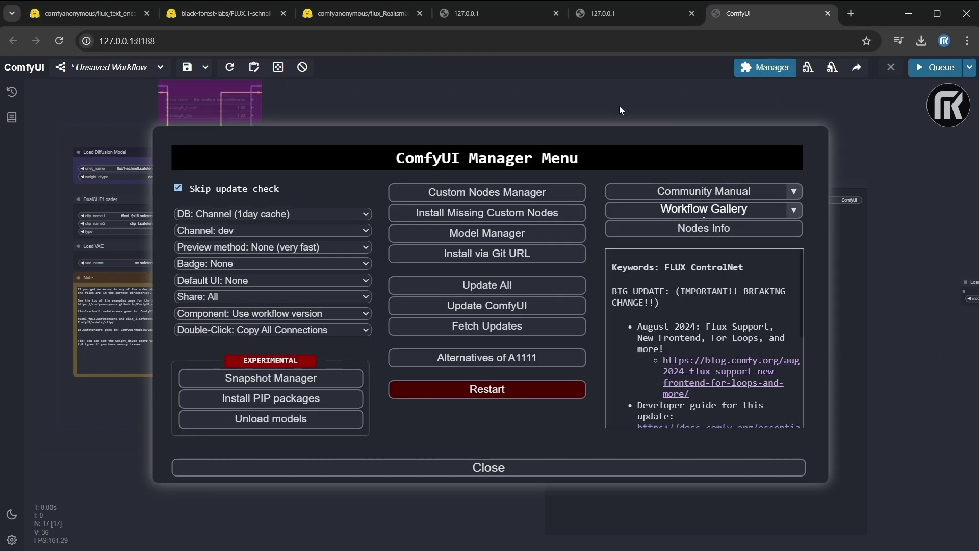
{"action": "left_click", "coordinate": [337, 230]}
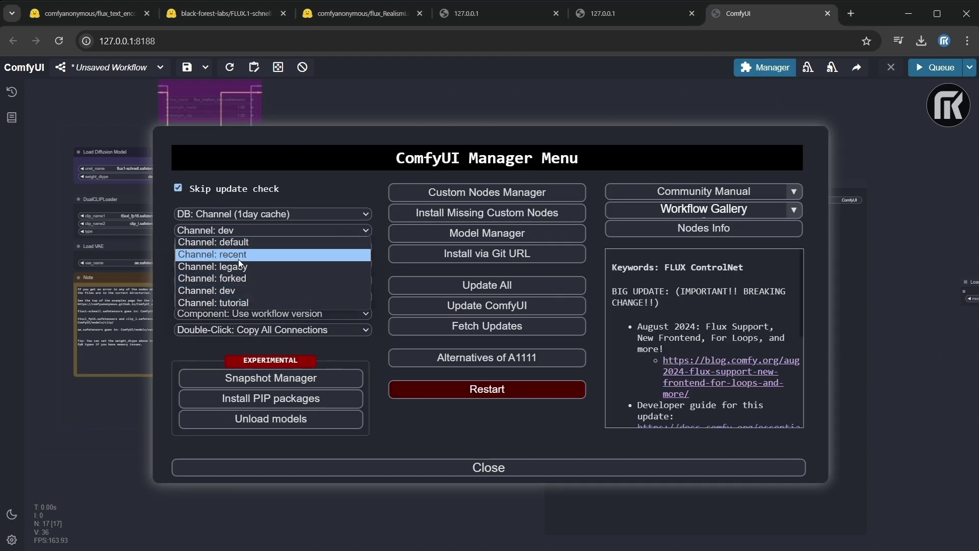
{"action": "left_click", "coordinate": [230, 292]}
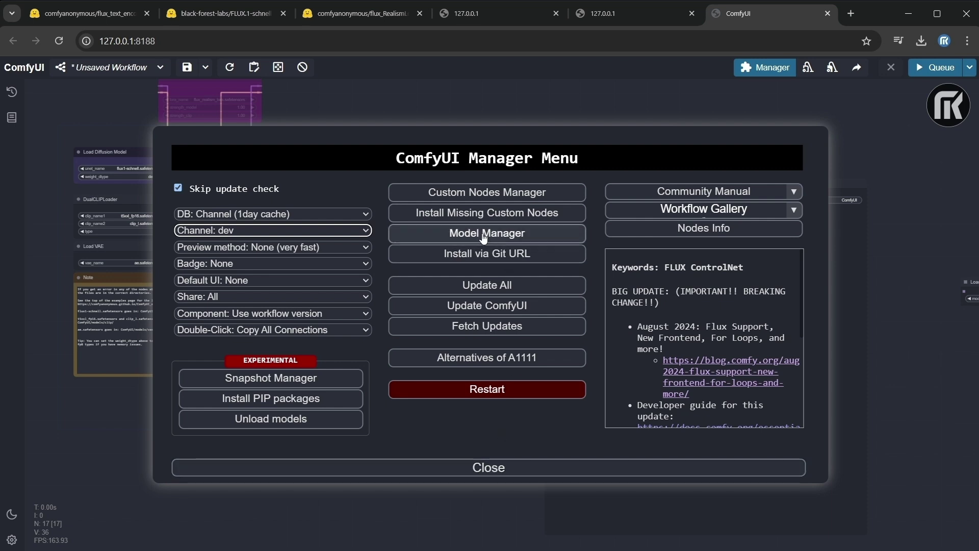
{"action": "left_click", "coordinate": [523, 235]}
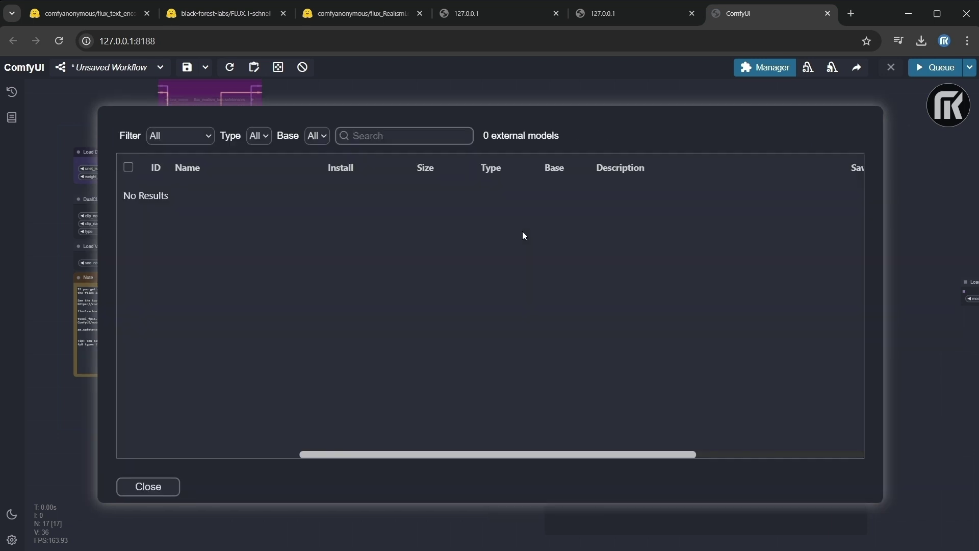
{"action": "left_click", "coordinate": [374, 138]}
{"action": "type", "text": "nf"}
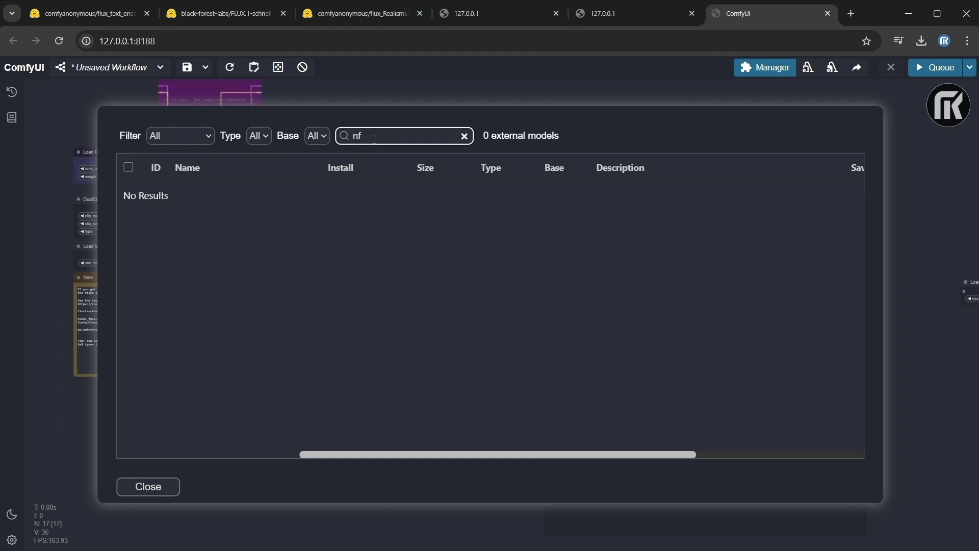
{"action": "type", "text": "4"}
{"action": "left_click_drag", "start_coordinate": [371, 137], "coordinate": [312, 134]}
{"action": "key", "text": "BackSpace"}
{"action": "left_click", "coordinate": [148, 486]}
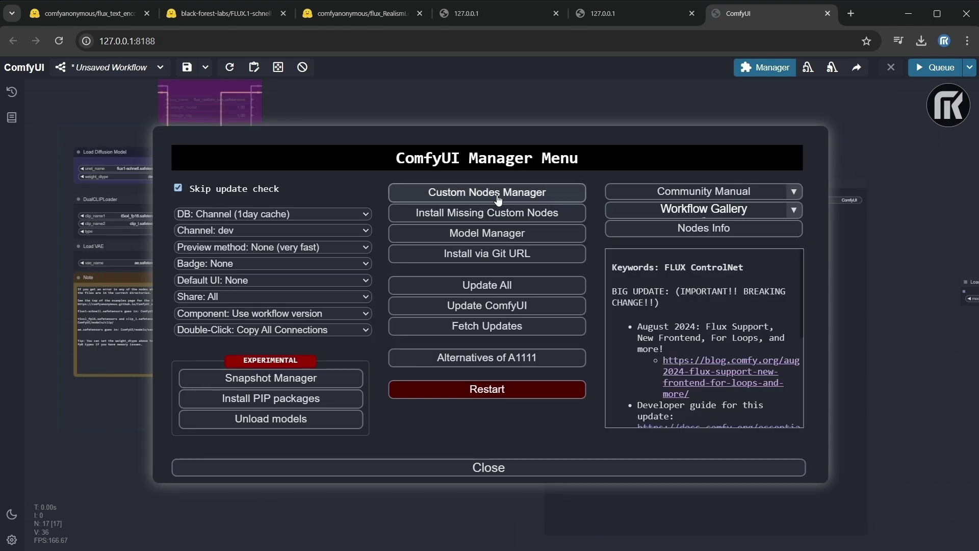
Step: Search the custom nodes list for the nf4 node, then close the list
{"action": "left_click", "coordinate": [492, 193]}
{"action": "left_click", "coordinate": [312, 137]}
{"action": "type", "text": "nf4"}
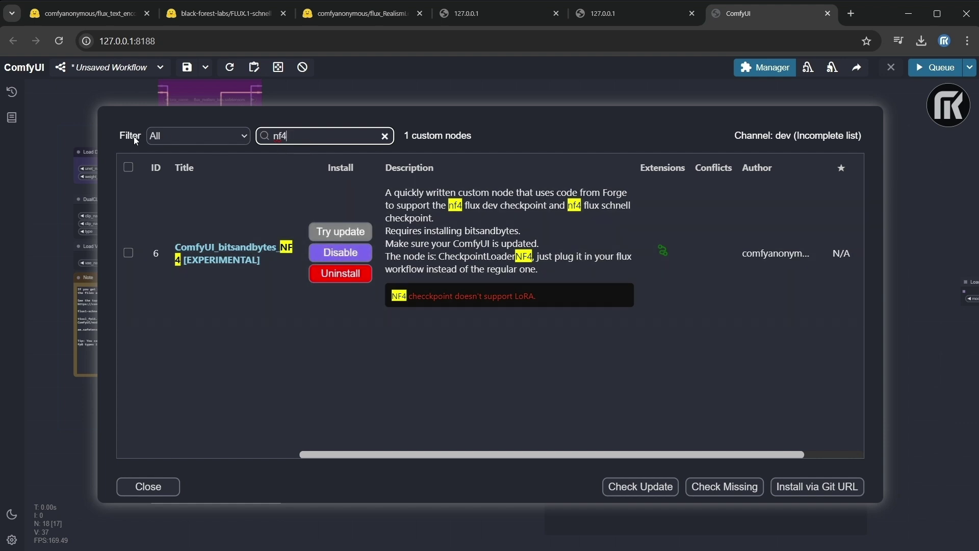
{"action": "left_click", "coordinate": [165, 487]}
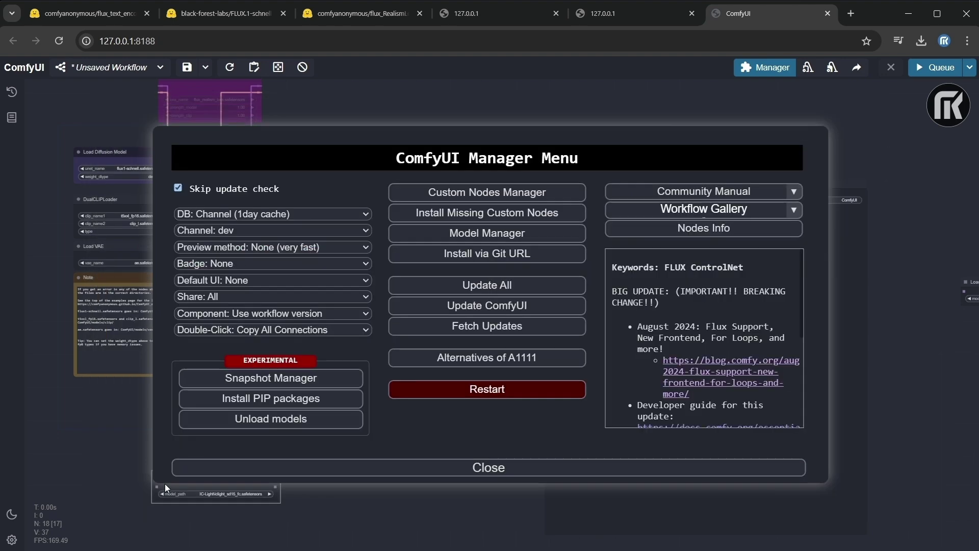
Step: Dismiss the Manager menu and bring up node search on the empty canvas
{"action": "left_click", "coordinate": [437, 467]}
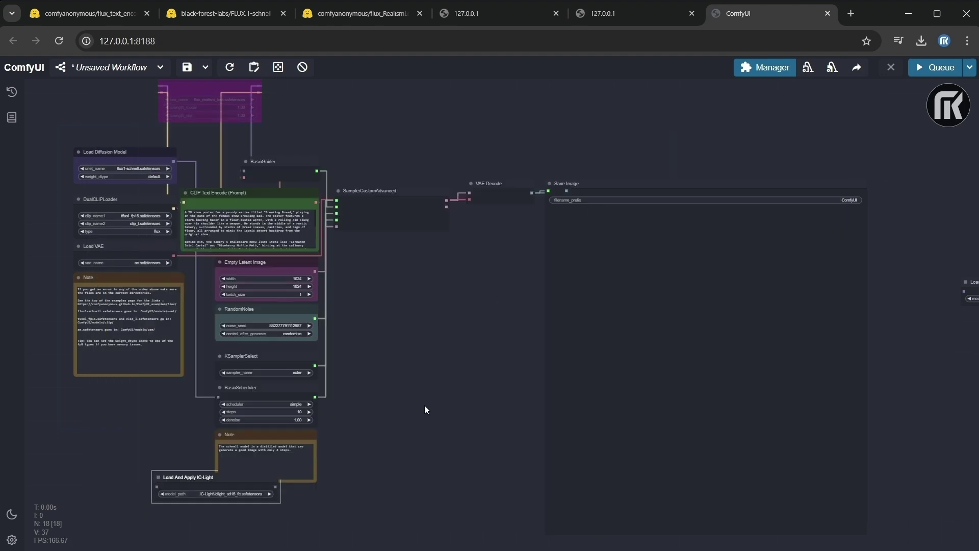
{"action": "left_click", "coordinate": [760, 68]}
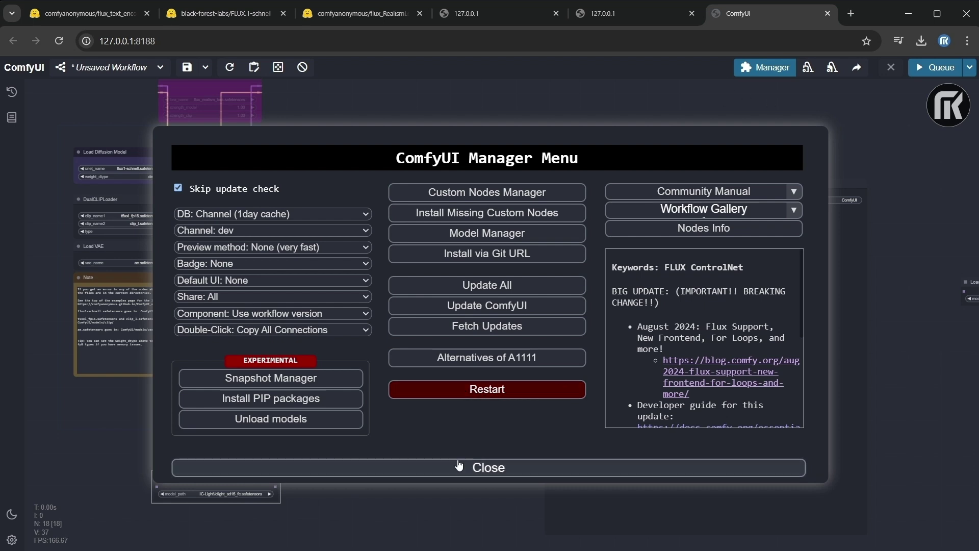
{"action": "left_click", "coordinate": [485, 468]}
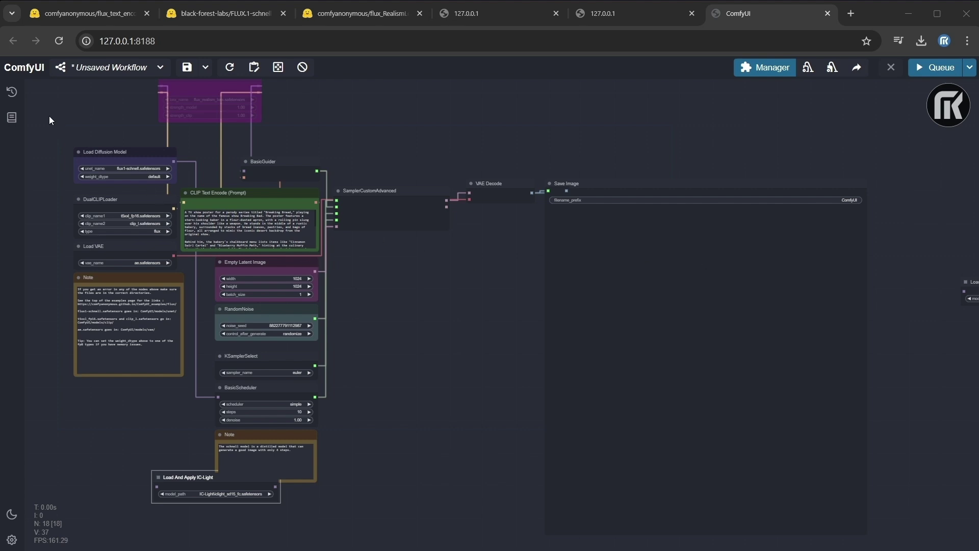
{"action": "double_click", "coordinate": [393, 299]}
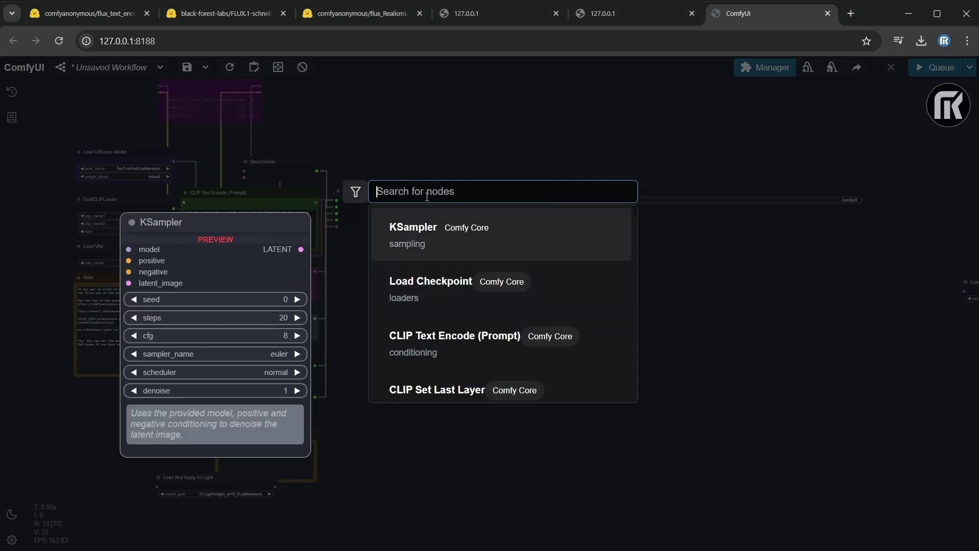
Step: Add a CheckpointLoaderNF4 node, place it above Load Diffusion Model, and feed its model onward
{"action": "type", "text": "nf4"}
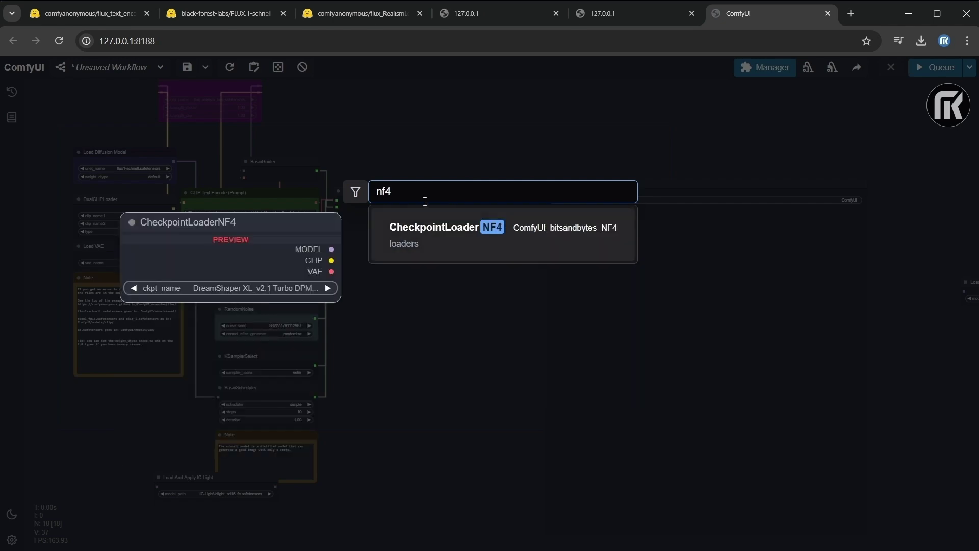
{"action": "left_click", "coordinate": [439, 231]}
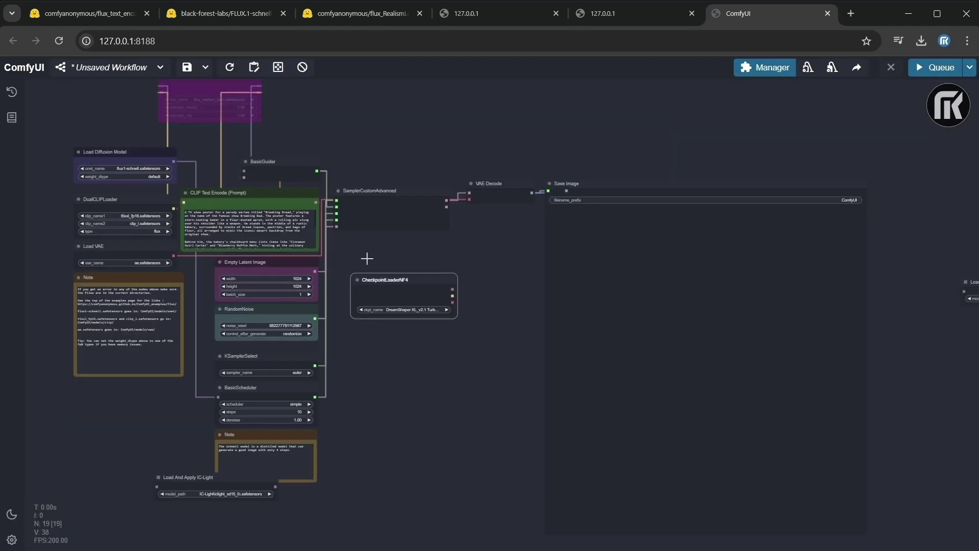
{"action": "left_click_drag", "start_coordinate": [378, 280], "coordinate": [64, 101]}
{"action": "left_click_drag", "start_coordinate": [250, 193], "coordinate": [409, 238]}
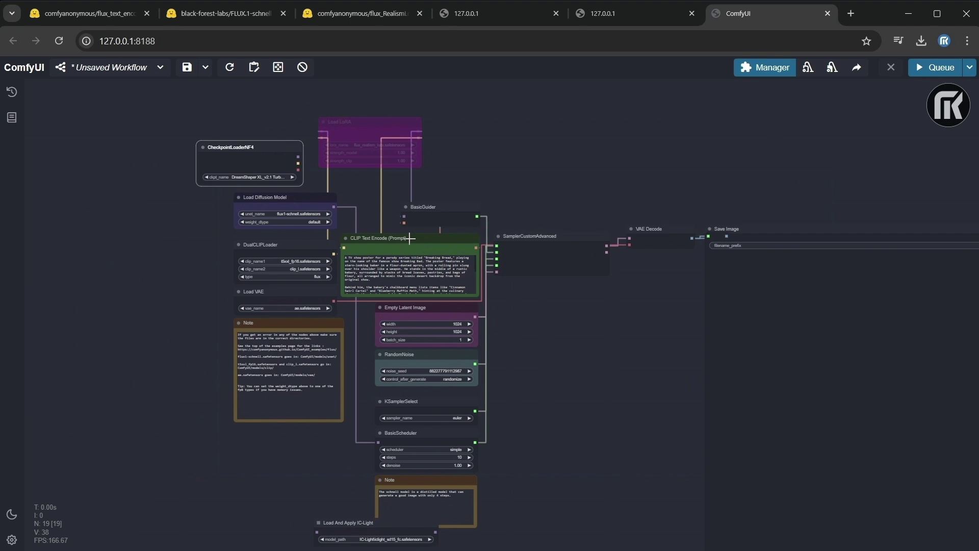
{"action": "left_click_drag", "start_coordinate": [297, 157], "coordinate": [378, 442]}
Step: Shift Load Diffusion Model, DualCLIPLoader, Load VAE and CLIP Text Encode left; link NF4 CLIP to the prompt encoder
{"action": "left_click_drag", "start_coordinate": [314, 205], "coordinate": [268, 199]}
{"action": "scroll", "coordinate": [293, 177], "scroll_direction": "up", "scroll_amount": 5}
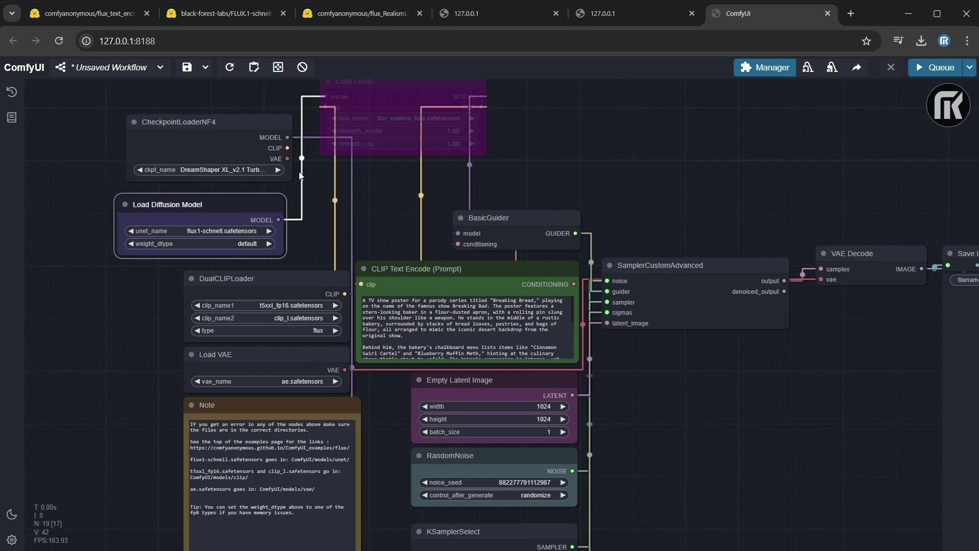
{"action": "left_click_drag", "start_coordinate": [309, 274], "coordinate": [233, 278]}
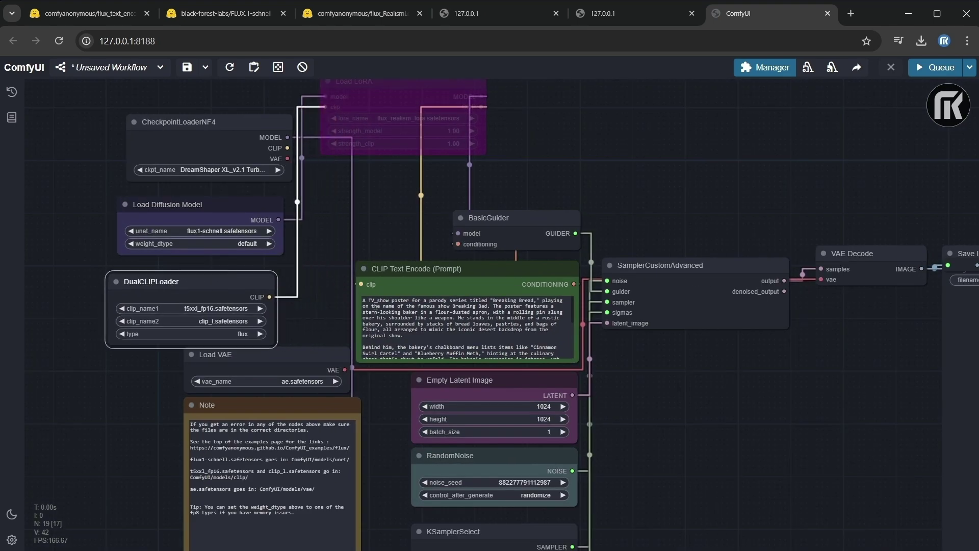
{"action": "left_click_drag", "start_coordinate": [309, 354], "coordinate": [261, 355]}
{"action": "left_click_drag", "start_coordinate": [458, 270], "coordinate": [423, 271]}
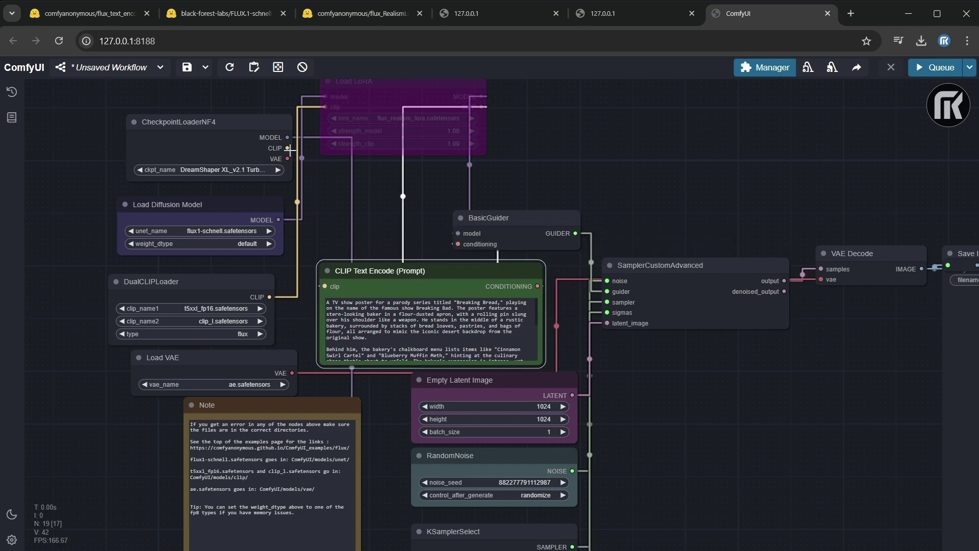
{"action": "left_click_drag", "start_coordinate": [288, 148], "coordinate": [325, 288]}
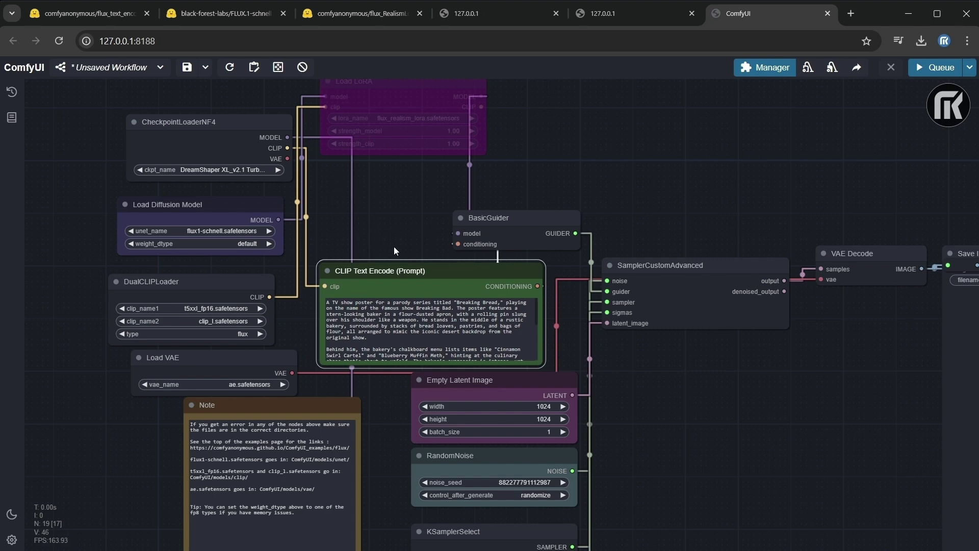
{"action": "mouse_move", "coordinate": [465, 268]}
{"action": "left_mouse_down"}
{"action": "mouse_move", "coordinate": [343, 265]}
{"action": "mouse_move", "coordinate": [480, 262]}
{"action": "left_mouse_up"}
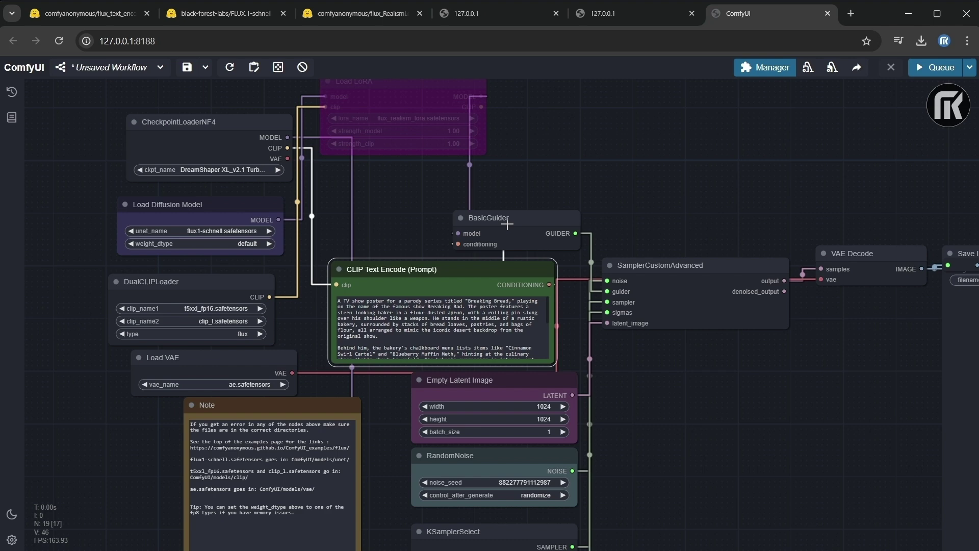
Step: Route the NF4 model into BasicGuider and remove the model and CLIP links into Load LoRA
{"action": "left_click_drag", "start_coordinate": [287, 137], "coordinate": [459, 234]}
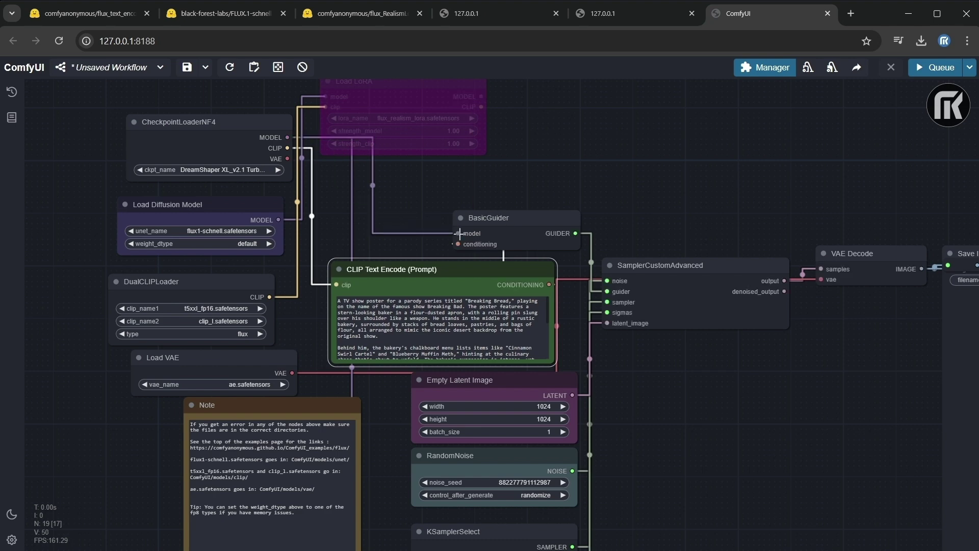
{"action": "left_click_drag", "start_coordinate": [397, 104], "coordinate": [404, 105]}
{"action": "left_click_drag", "start_coordinate": [330, 99], "coordinate": [280, 218]}
{"action": "left_click_drag", "start_coordinate": [331, 109], "coordinate": [337, 285]}
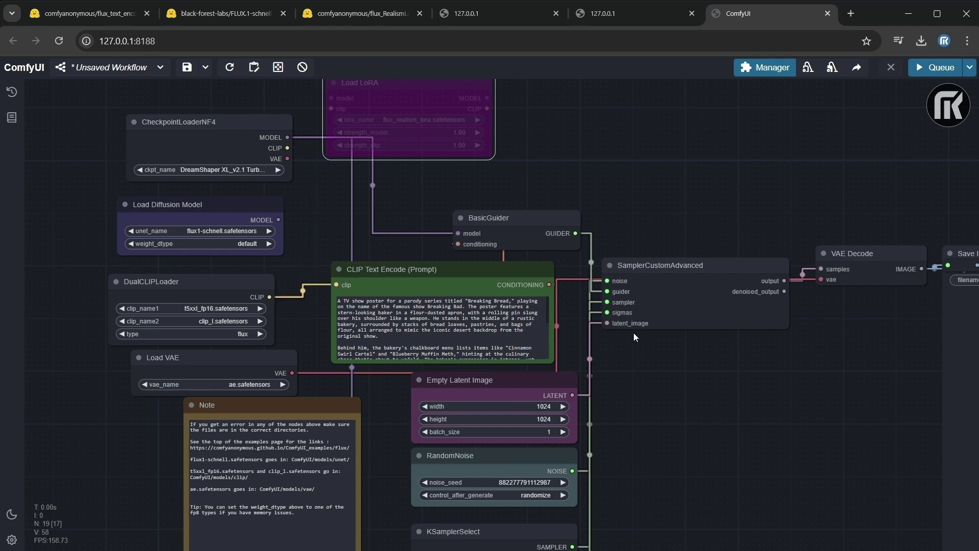
Step: Close the two spare 127.0.0.1 tabs and move Load Diffusion Model up and left
{"action": "scroll", "coordinate": [530, 326], "scroll_direction": "down", "scroll_amount": 3}
{"action": "scroll", "coordinate": [584, 322], "scroll_direction": "up", "scroll_amount": 3}
{"action": "scroll", "coordinate": [606, 326], "scroll_direction": "down", "scroll_amount": 5}
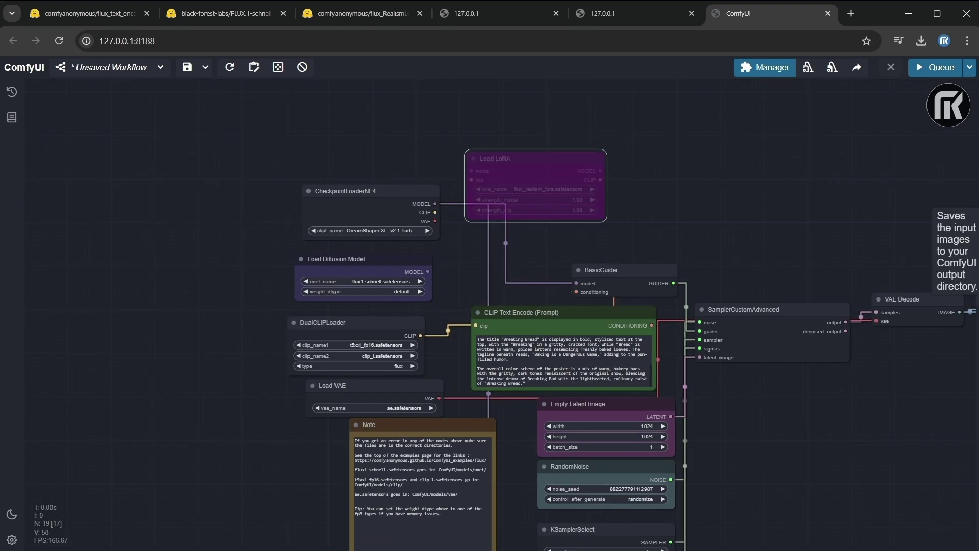
{"action": "left_click", "coordinate": [692, 14]}
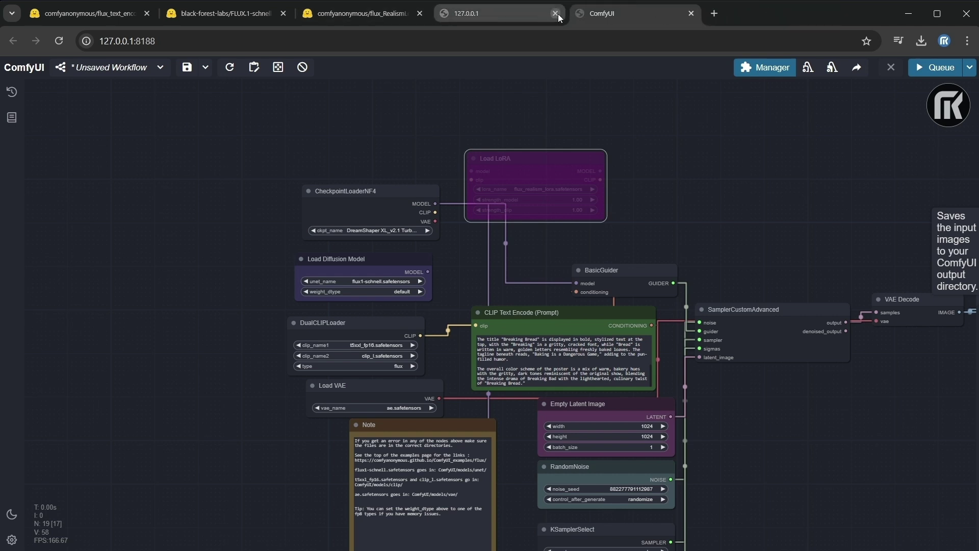
{"action": "left_click", "coordinate": [556, 13]}
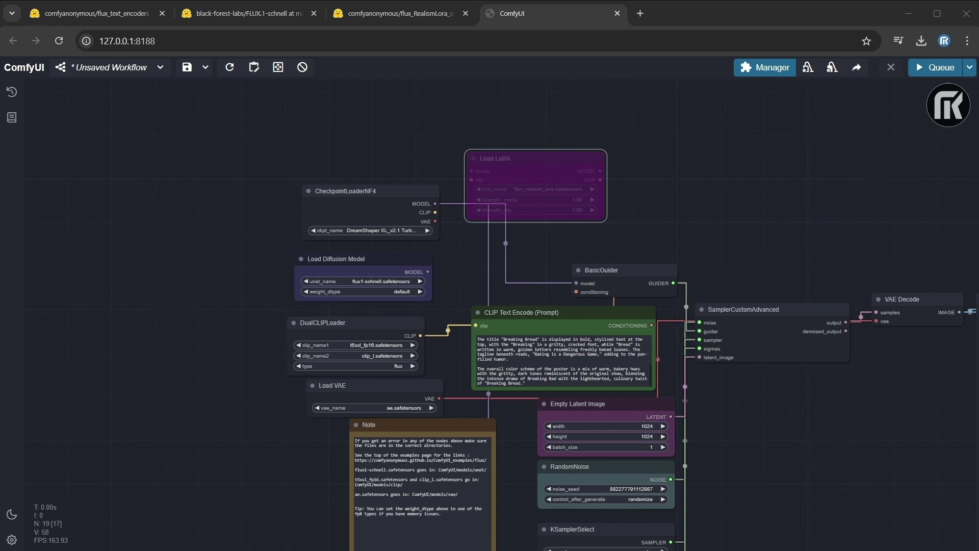
{"action": "scroll", "coordinate": [357, 204], "scroll_direction": "up", "scroll_amount": 3}
{"action": "left_click_drag", "start_coordinate": [372, 203], "coordinate": [316, 149]}
Step: Move DualCLIPLoader up and left to tidy the graph
{"action": "left_click_drag", "start_coordinate": [227, 317], "coordinate": [161, 306]}
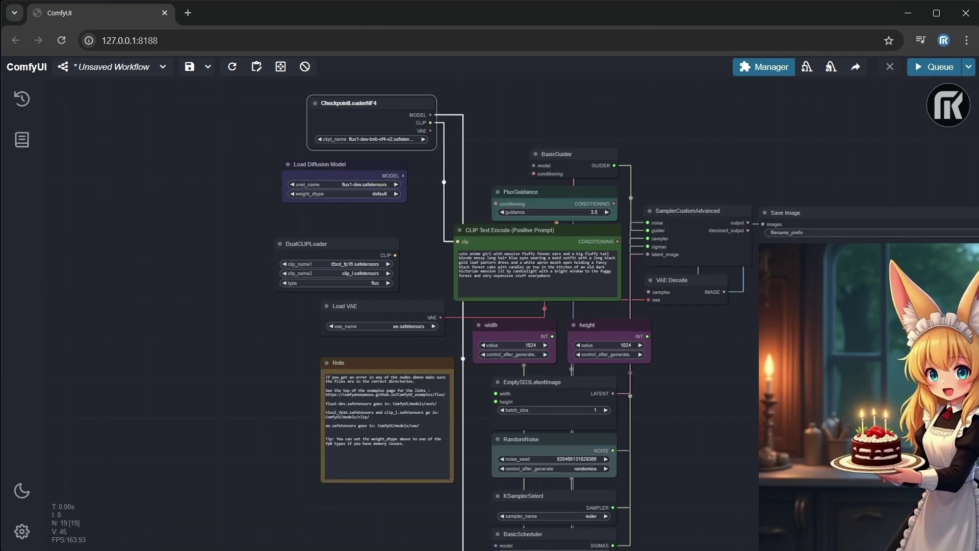
{"action": "scroll", "coordinate": [532, 145], "scroll_direction": "down", "scroll_amount": 5}
{"action": "scroll", "coordinate": [532, 145], "scroll_direction": "up", "scroll_amount": 6}
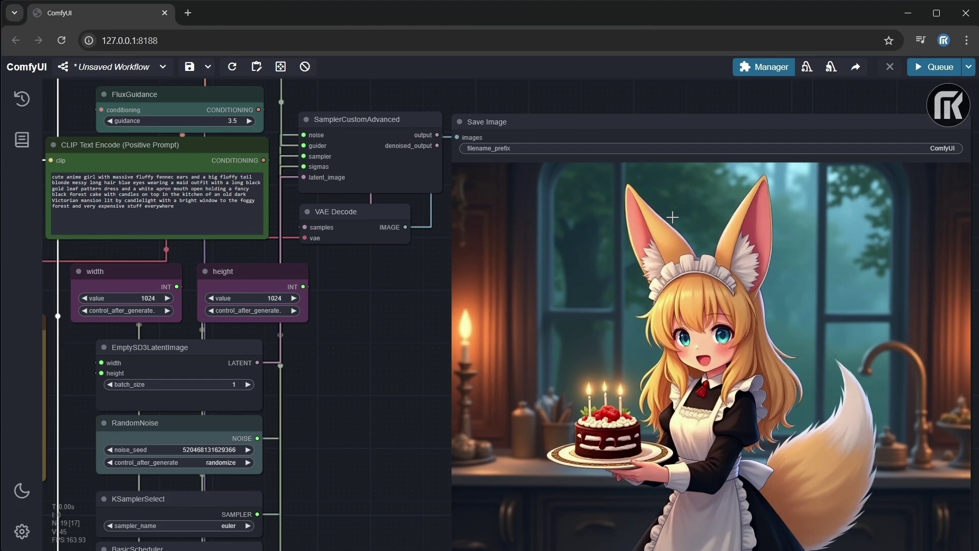
{"action": "scroll", "coordinate": [511, 302], "scroll_direction": "down", "scroll_amount": 3}
{"action": "scroll", "coordinate": [527, 299], "scroll_direction": "up", "scroll_amount": 3}
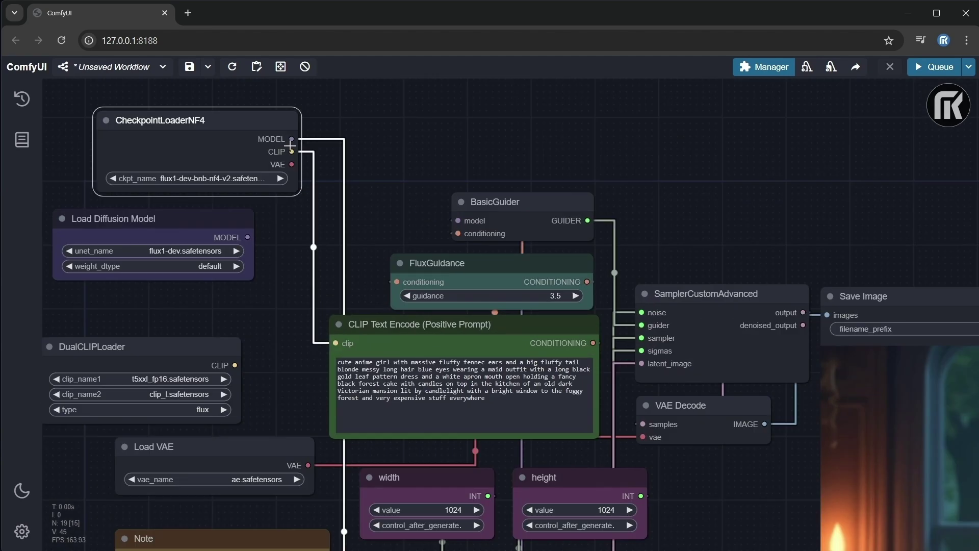
{"action": "scroll", "coordinate": [385, 515], "scroll_direction": "down", "scroll_amount": 3}
{"action": "scroll", "coordinate": [385, 515], "scroll_direction": "down", "scroll_amount": 3}
{"action": "scroll", "coordinate": [385, 516], "scroll_direction": "up", "scroll_amount": 4}
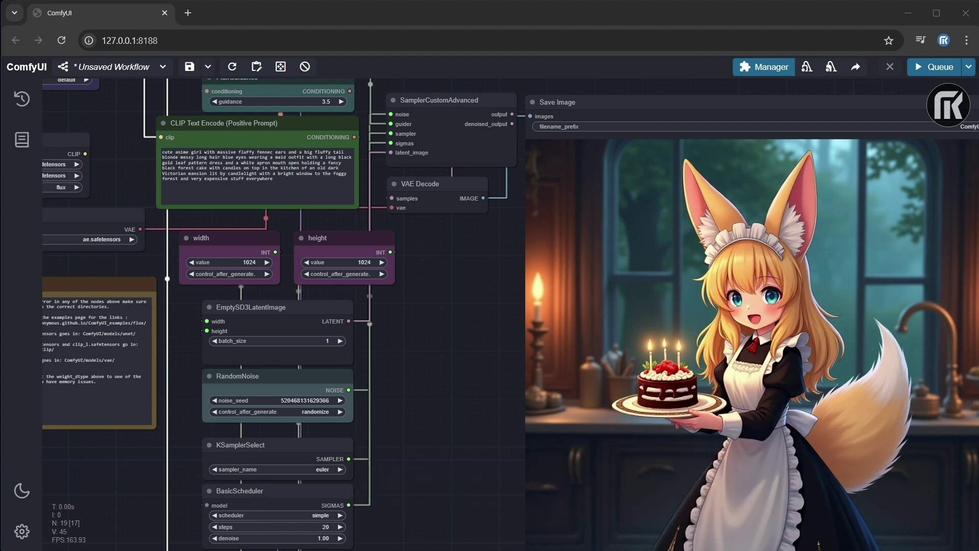
{"action": "scroll", "coordinate": [584, 403], "scroll_direction": "down", "scroll_amount": 3}
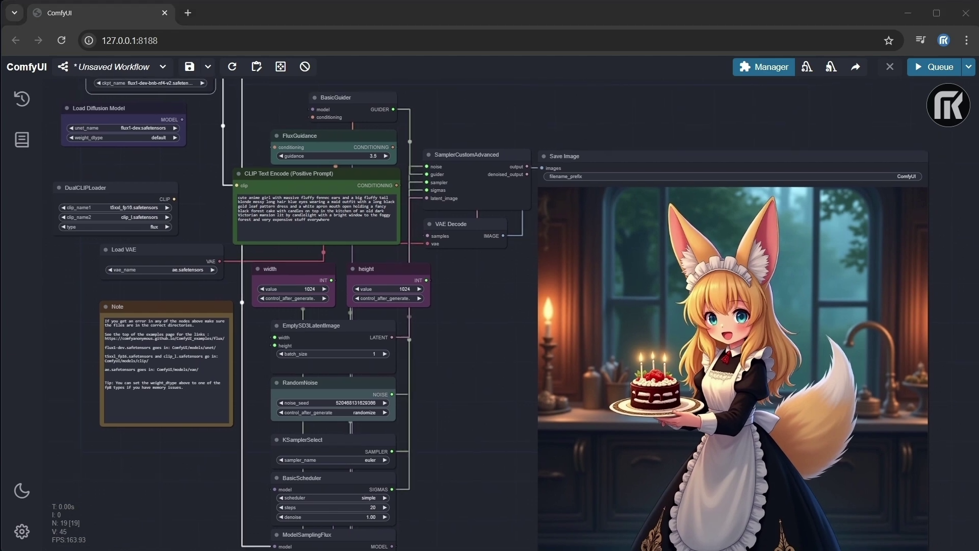
Step: Replace the fox-girl prompt with the pasted octopus-kitten prompt and queue the generation
{"action": "key", "text": "ctrl+a"}
{"action": "type", "text": "Capture a hyper-realistic photograph of a unique creature, a black octopus kitten. The body of the creature should be a perfect blend of a fluffy kitten with eight octopus tentacles gracefully extending where the legs would be. The fur of the kitten should seamlessly transition into the smooth, slightly translucent texture of the tentacles. The creature's large, expressive eyes should reflect curiosity, while the tentacles display a soft, playful movement. The scene should be set in a cozy, natural environment, with warm lighting that highlights the intricate details of both fur and tentacles, creating an enchanting yet believable hybrid creature"}
{"action": "key", "text": "ctrl+Return"}
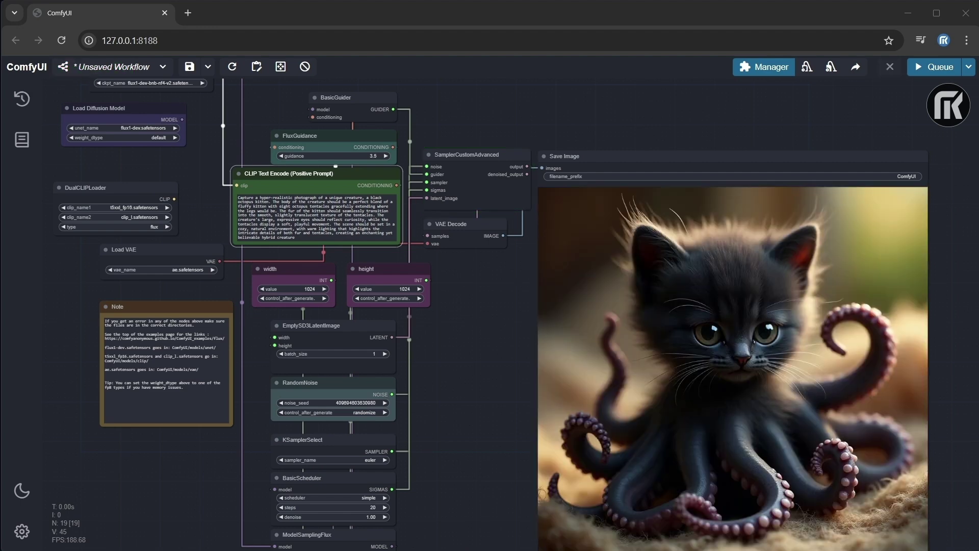
{"action": "scroll", "coordinate": [958, 471], "scroll_direction": "down", "scroll_amount": 2}
{"action": "scroll", "coordinate": [944, 415], "scroll_direction": "up", "scroll_amount": 1}
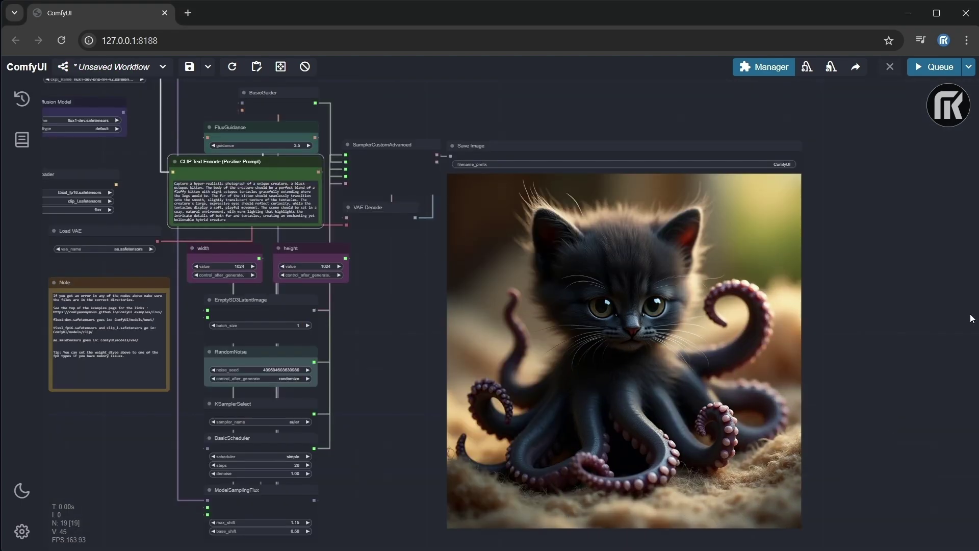